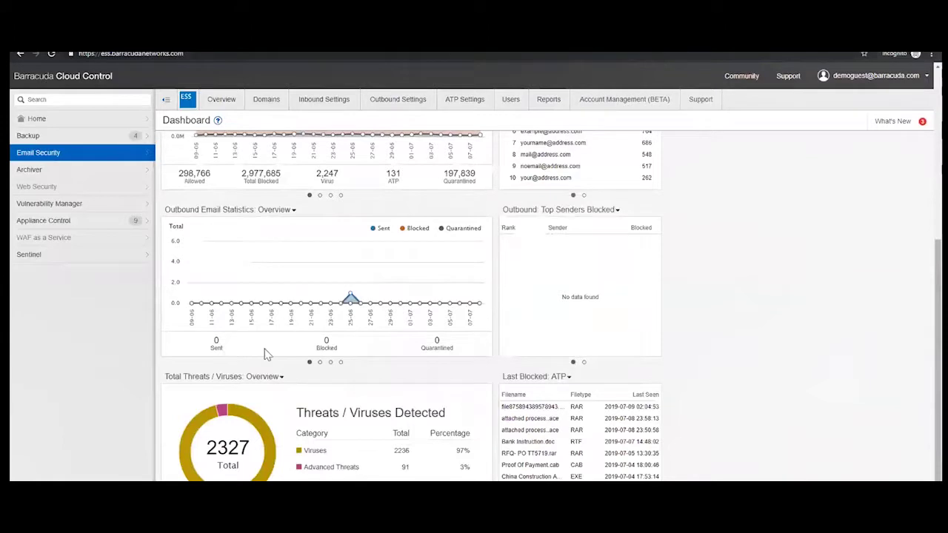
- Review the dashboard's outbound email and threat statistics, and open the management view of the address.com domain
scroll(306, 368, "down", 1)
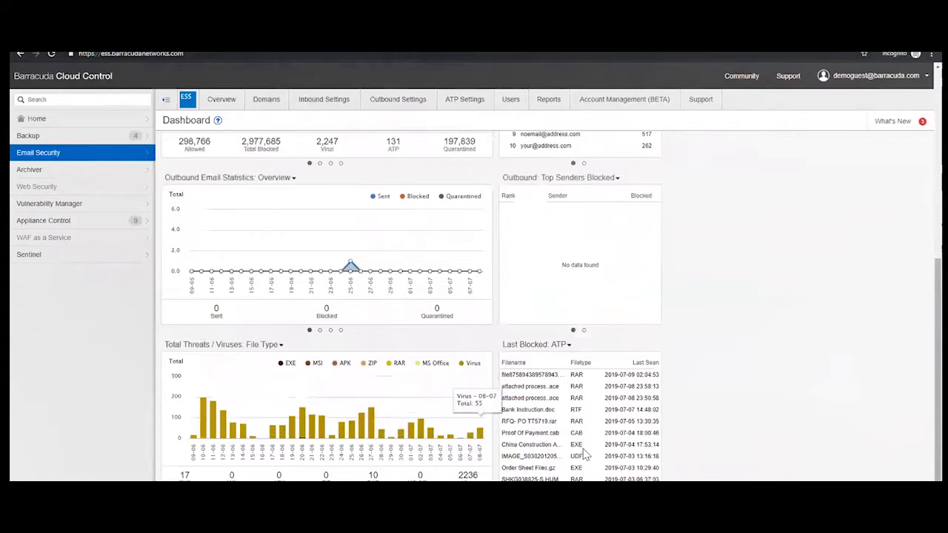
scroll(582, 448, "up", 3)
scroll(581, 448, "up", 3)
left_click(261, 106)
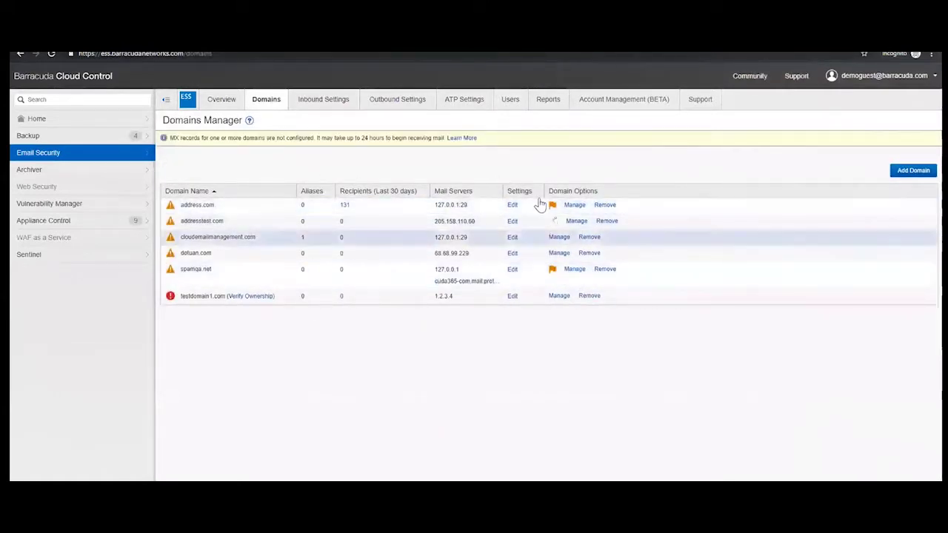
left_click(577, 207)
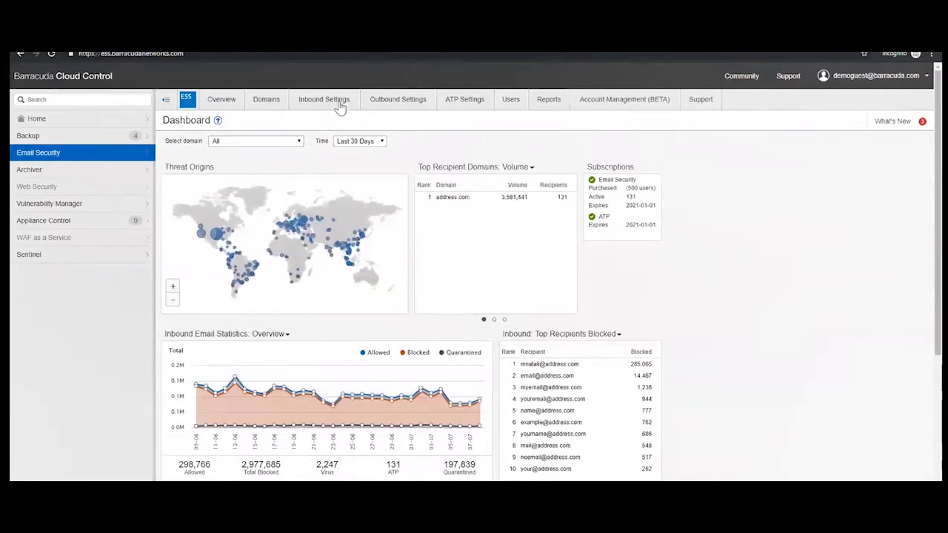
- Look over the inbound Anti-Phishing policies, the outbound options and the ATP settings
mouse_move(340, 107)
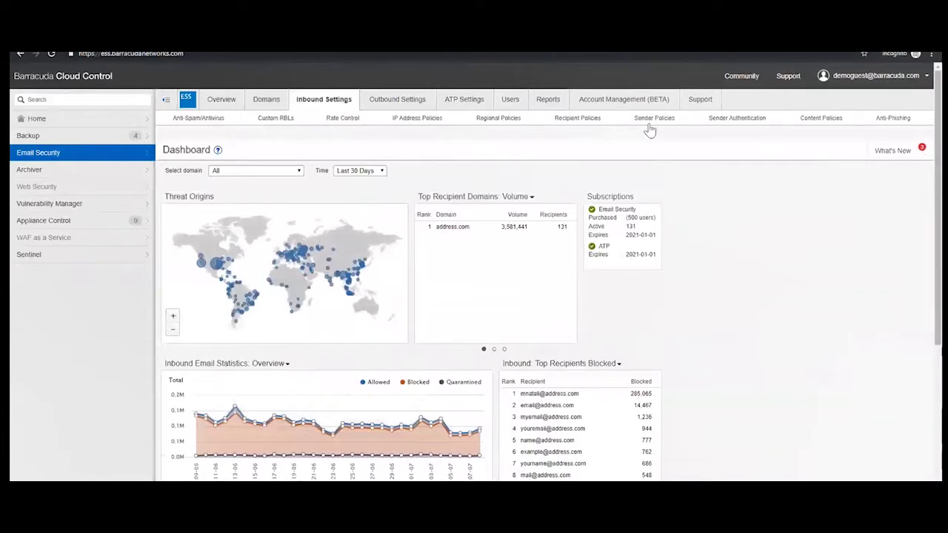
left_click(892, 123)
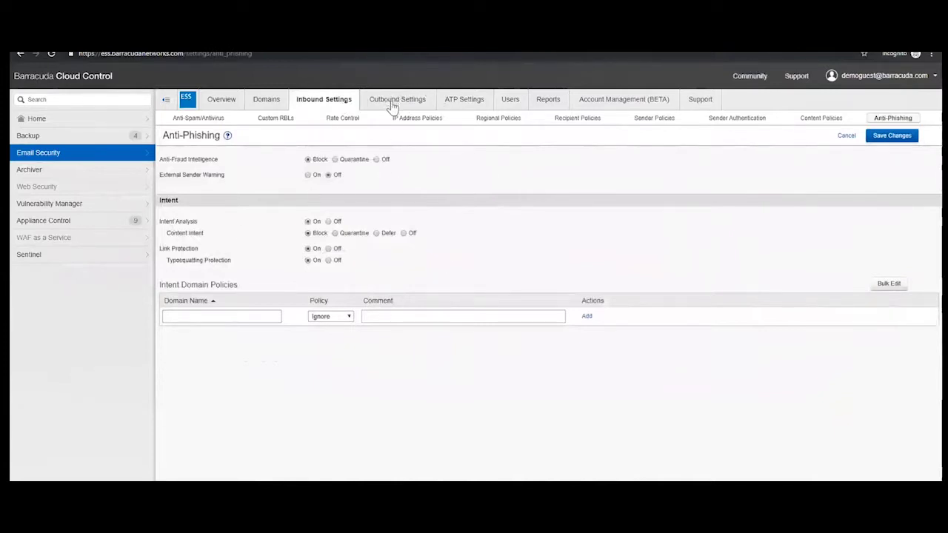
mouse_move(393, 106)
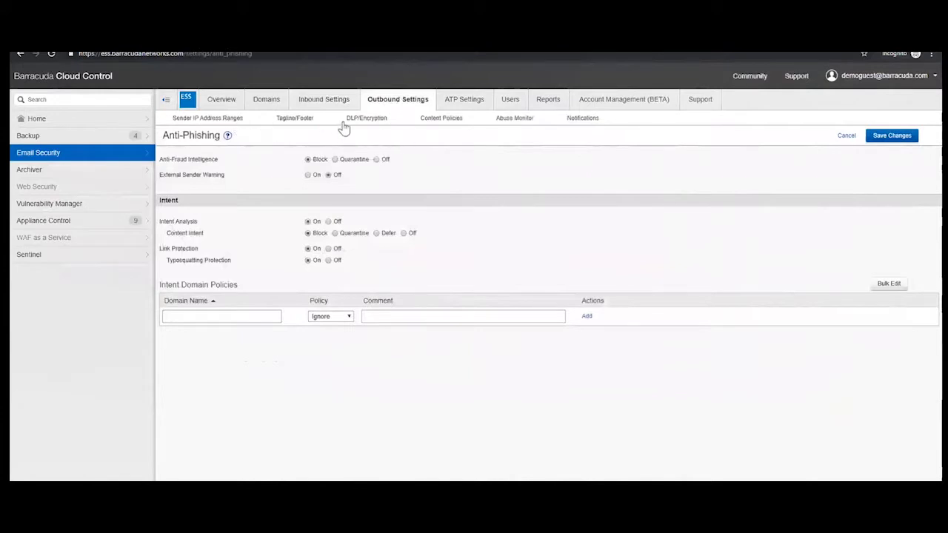
left_click(469, 104)
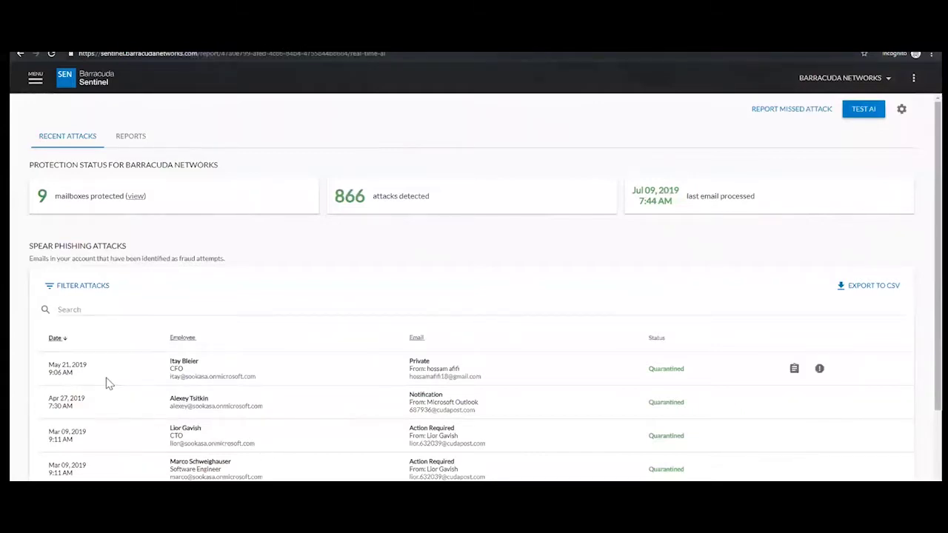
- Examine the analysis and email text of the May 21, 2019 spear phishing attack, and close its details
left_click(795, 370)
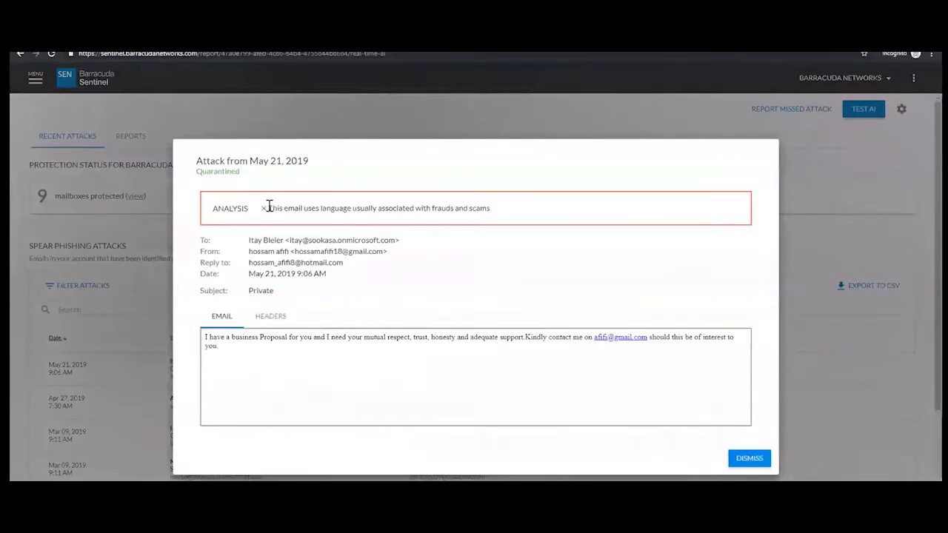
left_click_drag(268, 207, 377, 205)
left_click_drag(441, 212, 503, 211)
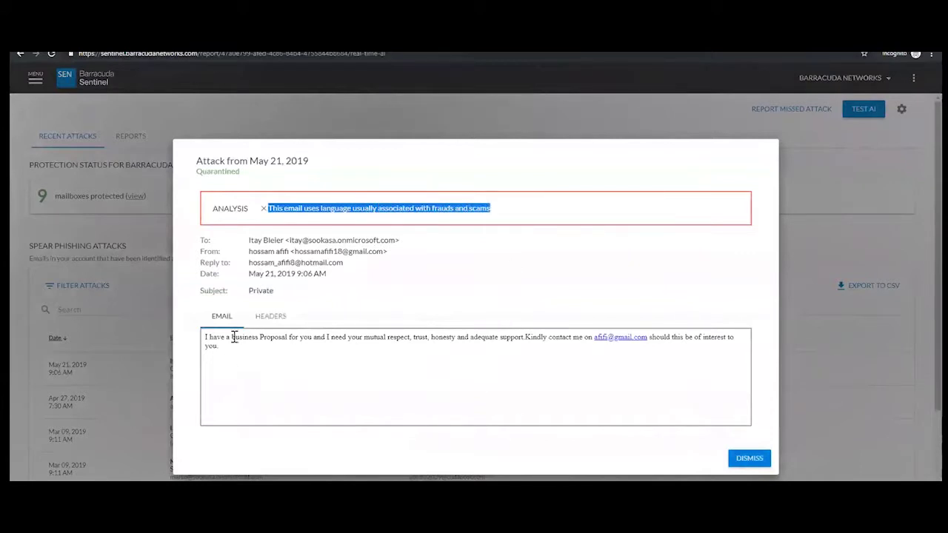
left_click_drag(206, 339, 313, 363)
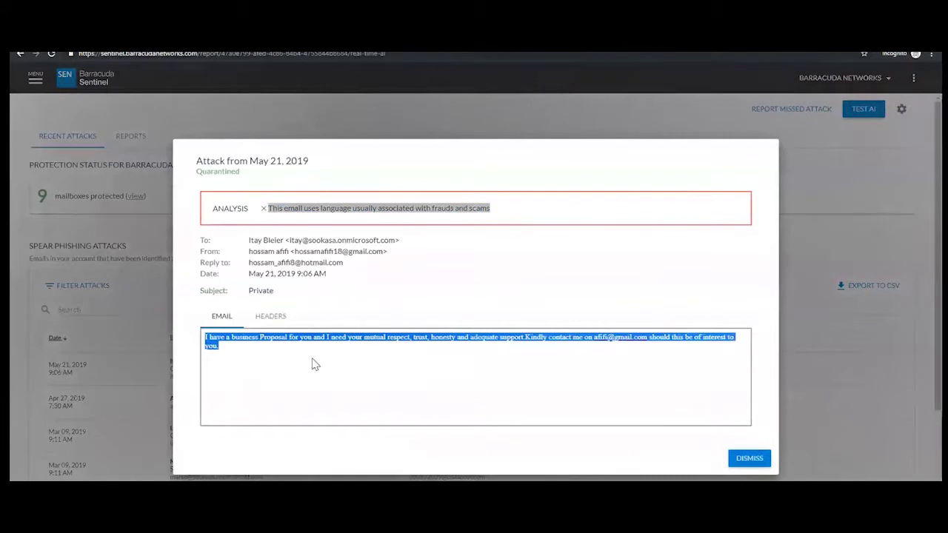
left_click(757, 465)
- Open the details of the Apr 27, 2019 attack and examine each reason listed in its analysis
left_click(793, 405)
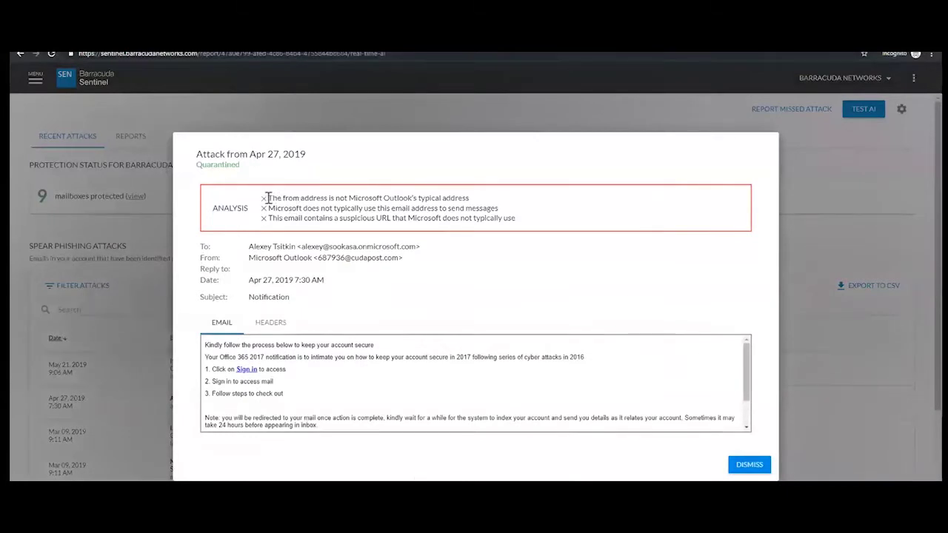
left_click_drag(268, 198, 482, 197)
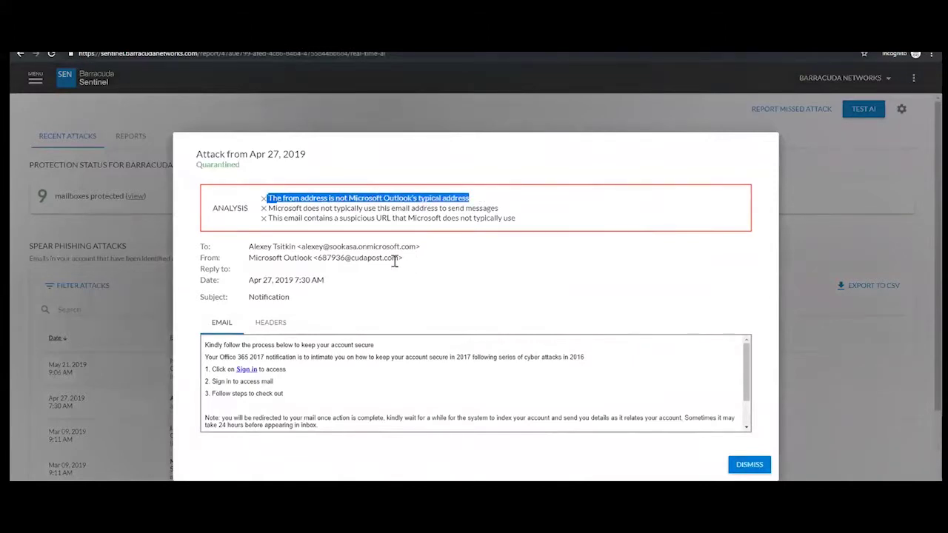
left_click(268, 210)
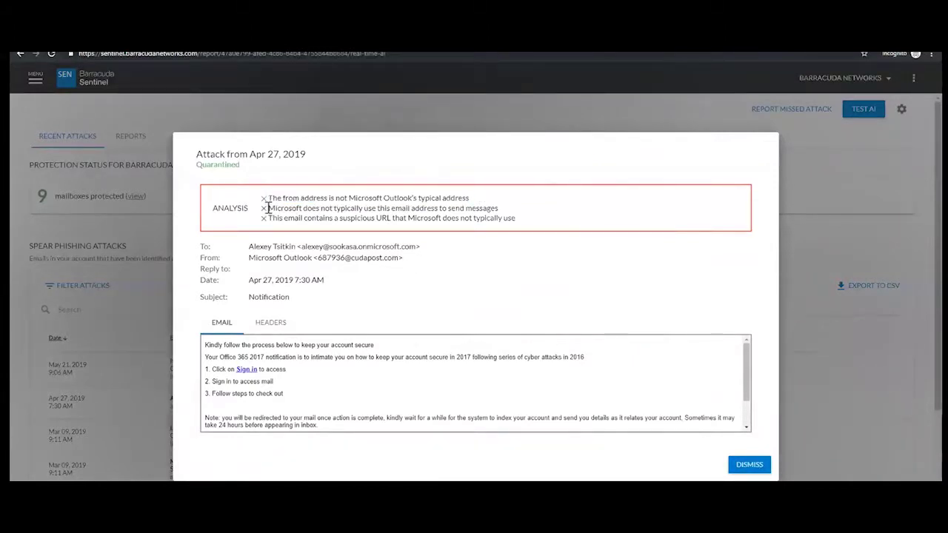
left_click_drag(268, 209, 507, 211)
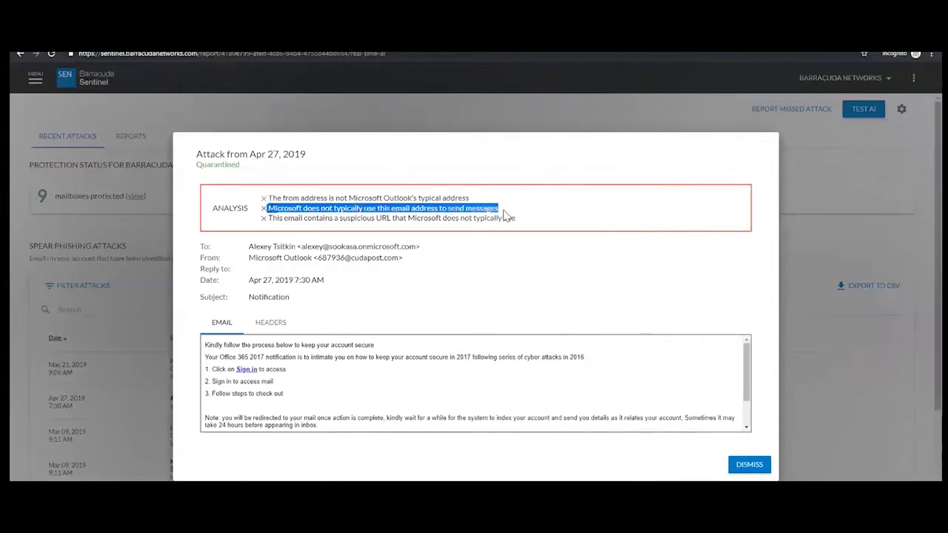
left_click(297, 221)
left_click_drag(268, 218, 516, 219)
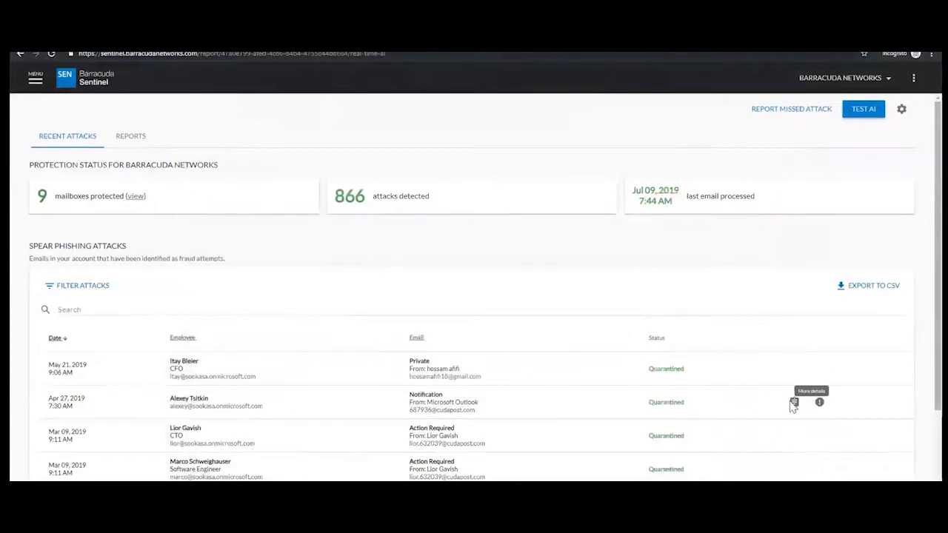
- Reopen the Apr 27, 2019 attack to inspect the Sign in link in its email body, and close the details
left_click(793, 404)
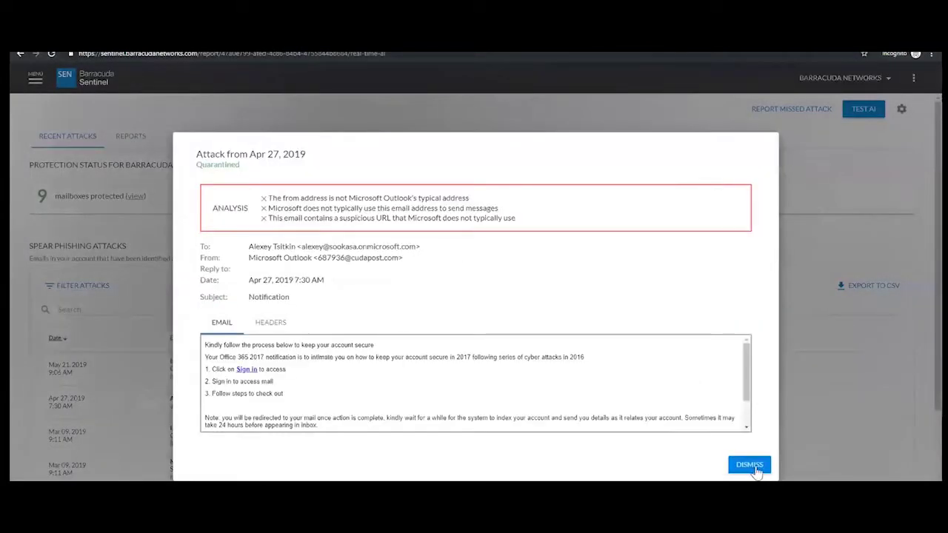
right_click(249, 376)
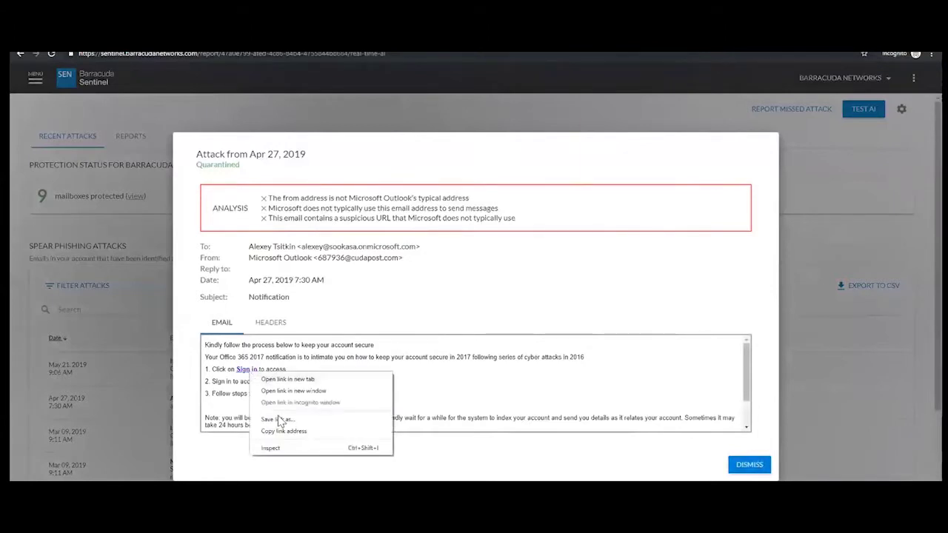
left_click(738, 471)
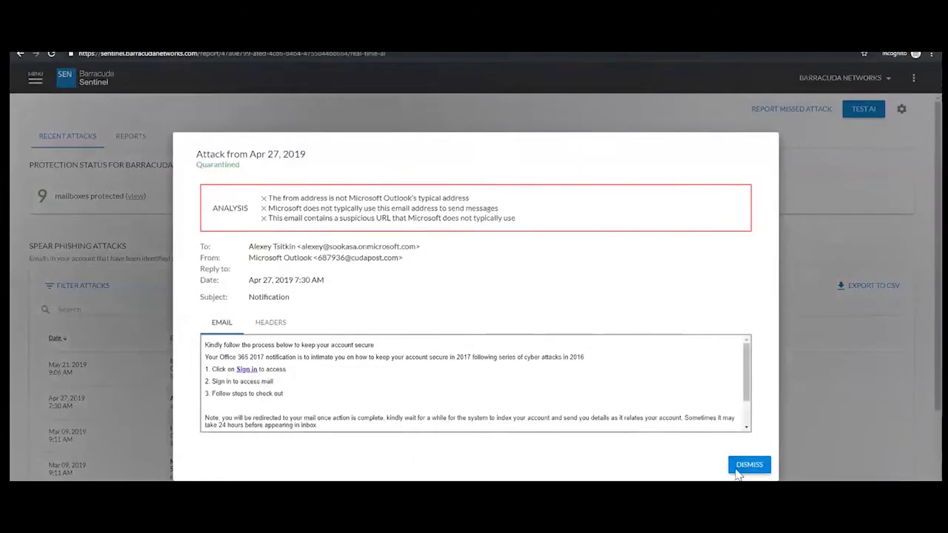
left_click(739, 471)
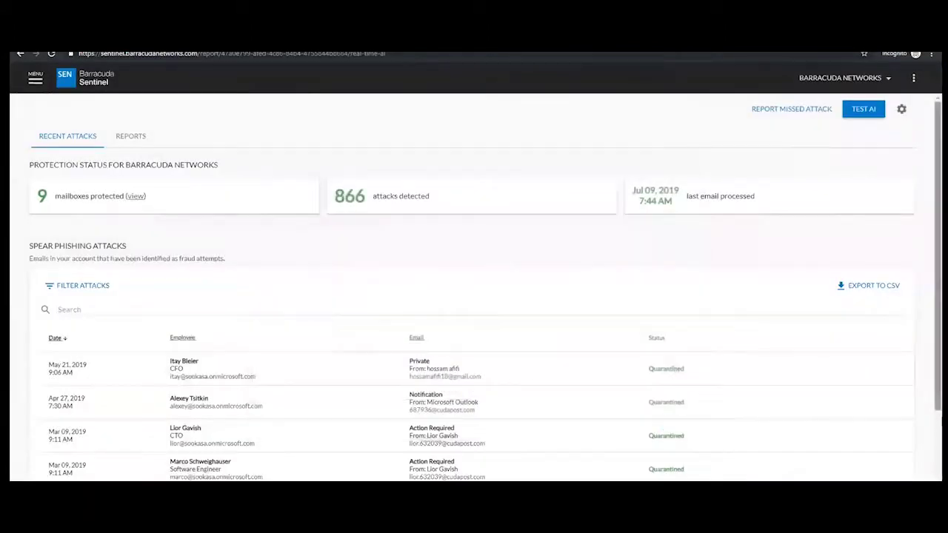
- Review the spear phishing remediation settings, including the security team email and the preview of the recipient alert, and close them
left_click(906, 131)
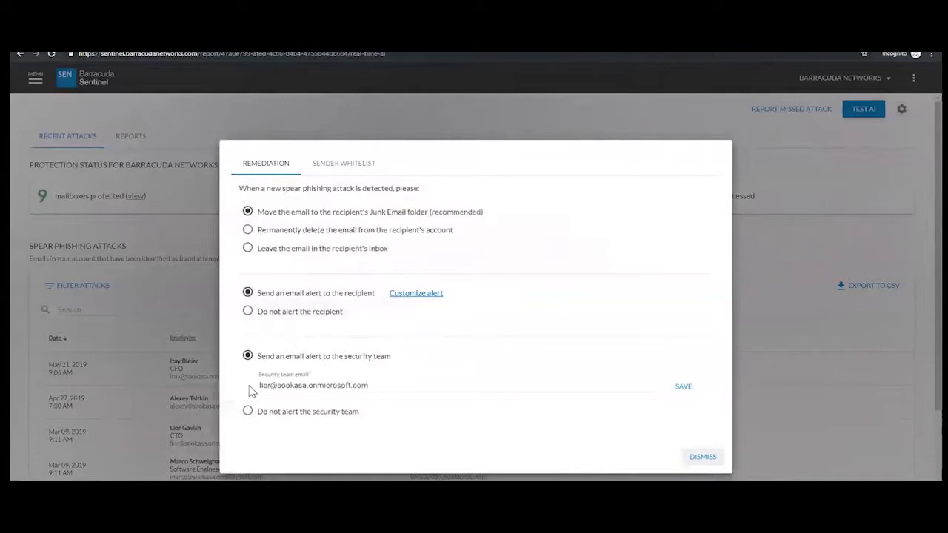
left_click_drag(355, 386, 252, 389)
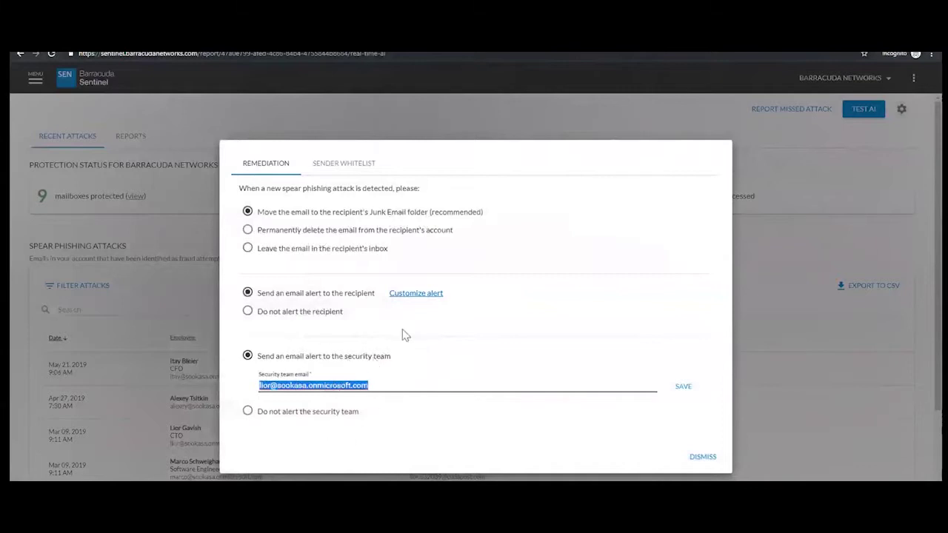
left_click(436, 295)
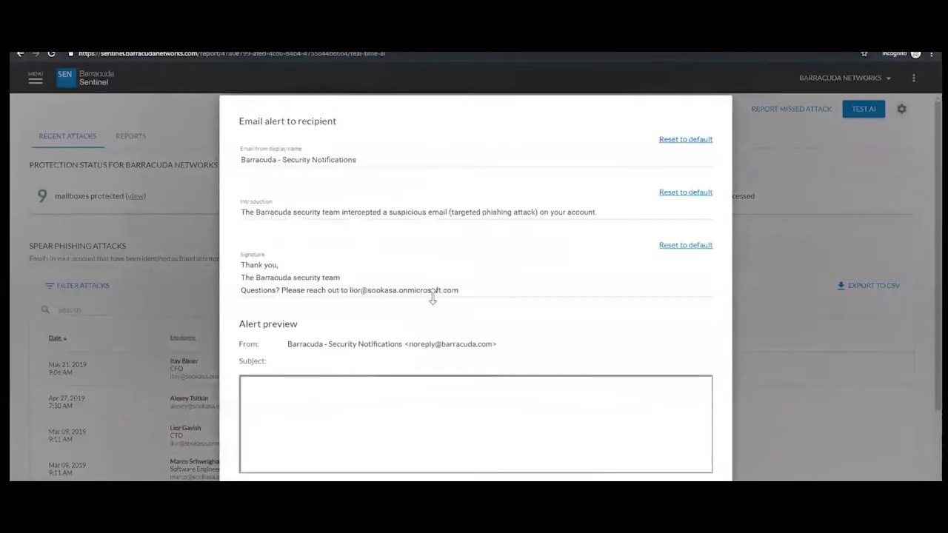
scroll(318, 408, "down", 5)
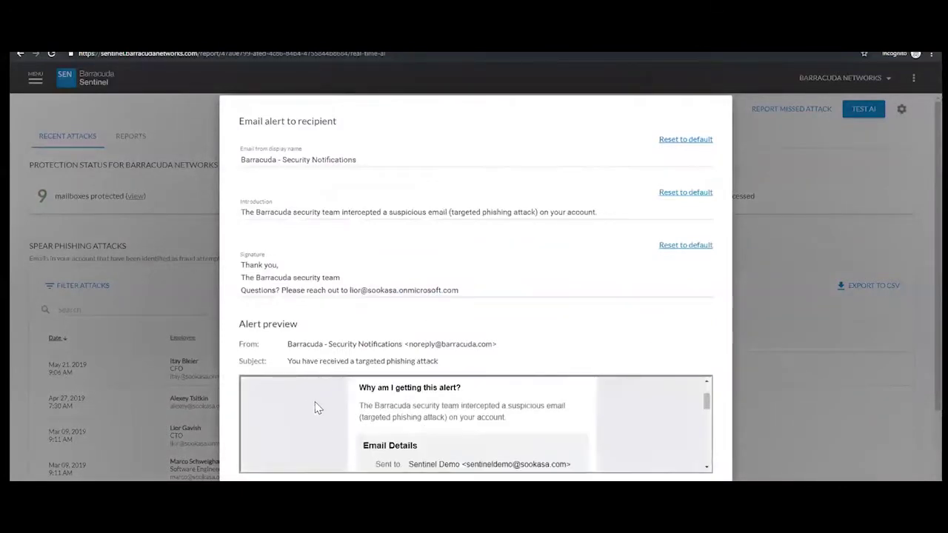
scroll(420, 437, "down", 3)
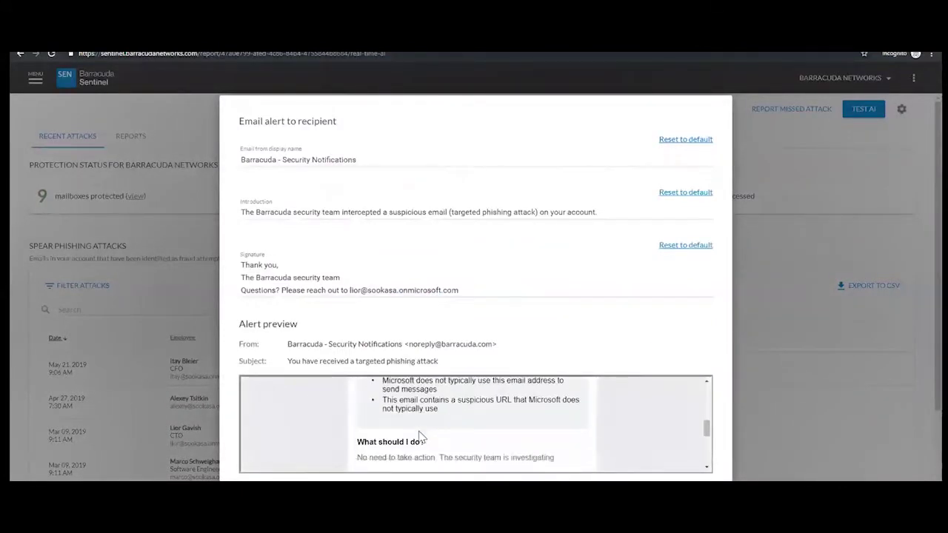
scroll(398, 402, "up", 10)
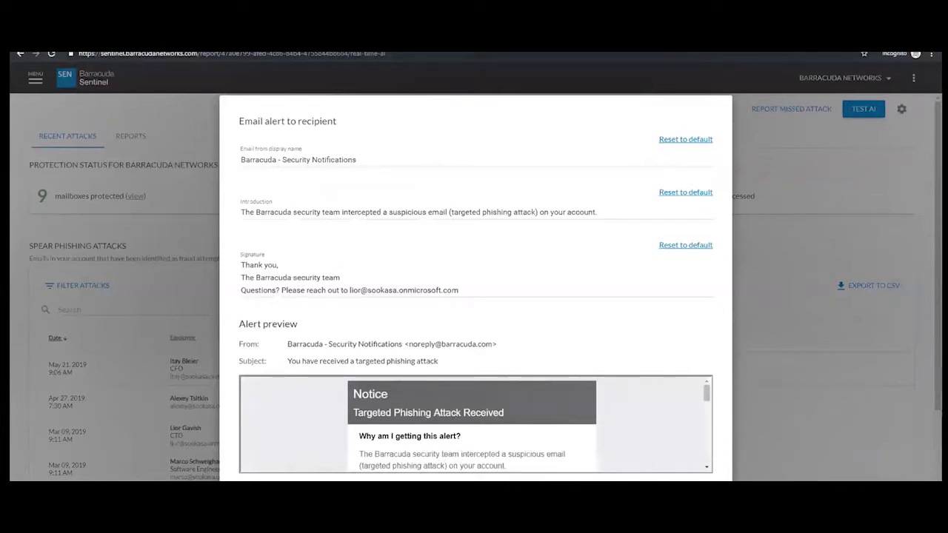
left_click(683, 480)
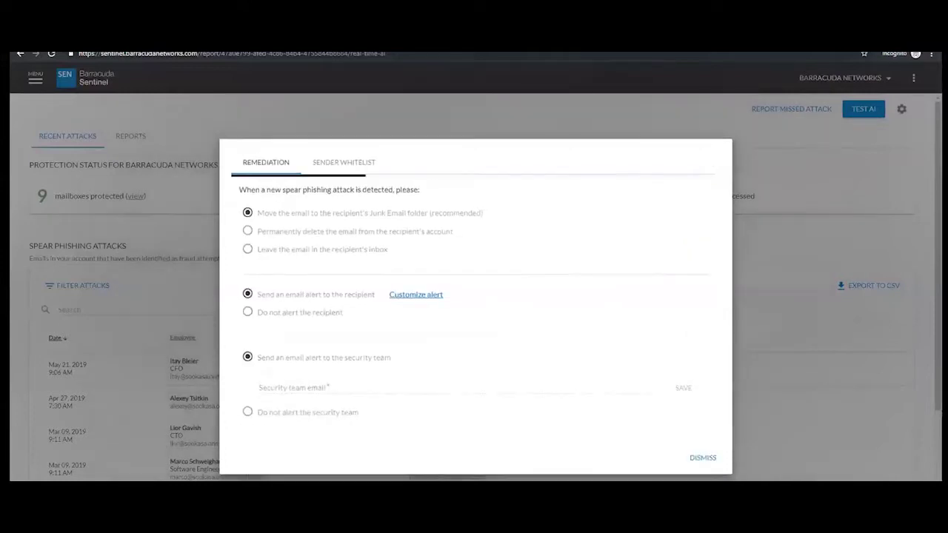
left_click(701, 464)
- Open the Account Takeover alerts and examine the sign-in location of the Jul 03, 2019 suspicious sign-in
left_click(34, 77)
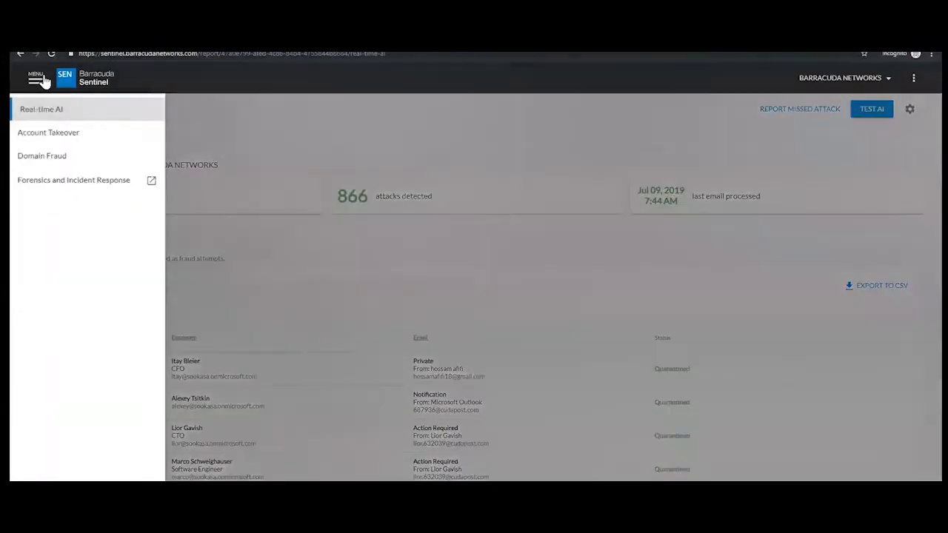
left_click(51, 134)
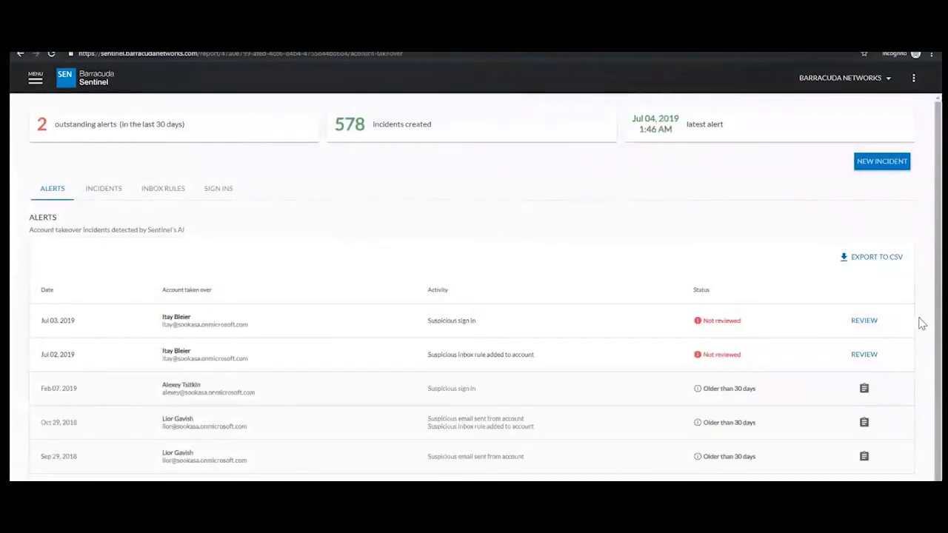
left_click(871, 324)
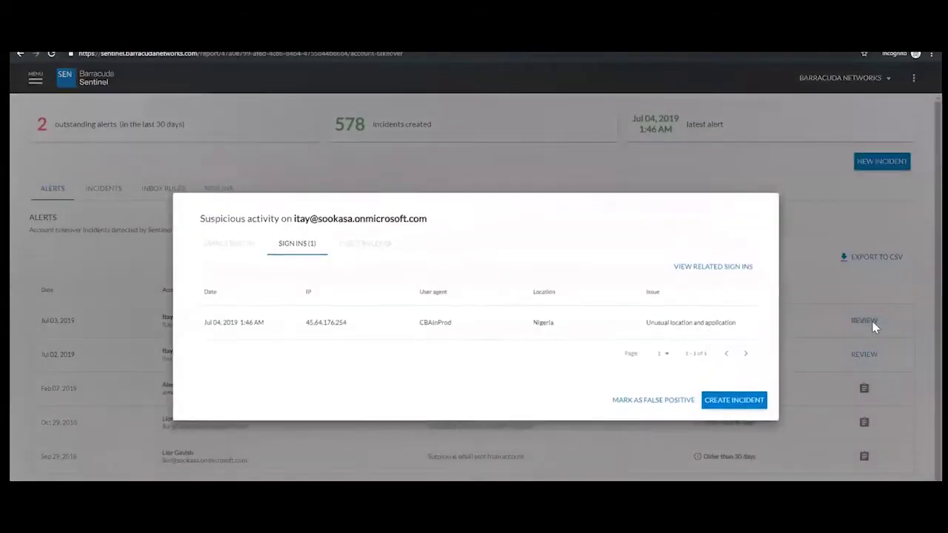
left_click_drag(533, 330, 561, 319)
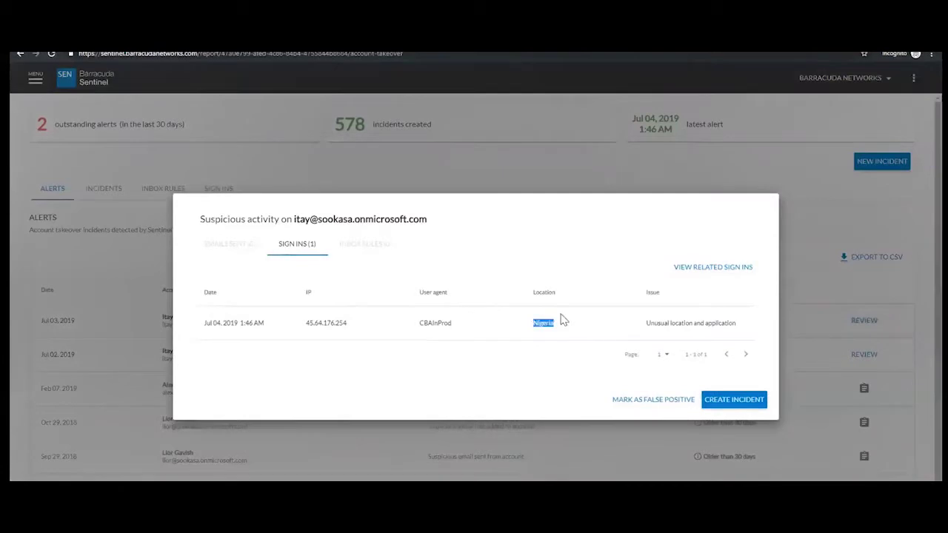
- Create an incident from the suspicious sign-in alert, skipping the account password reset and proceeding to message cleanup
left_click(734, 400)
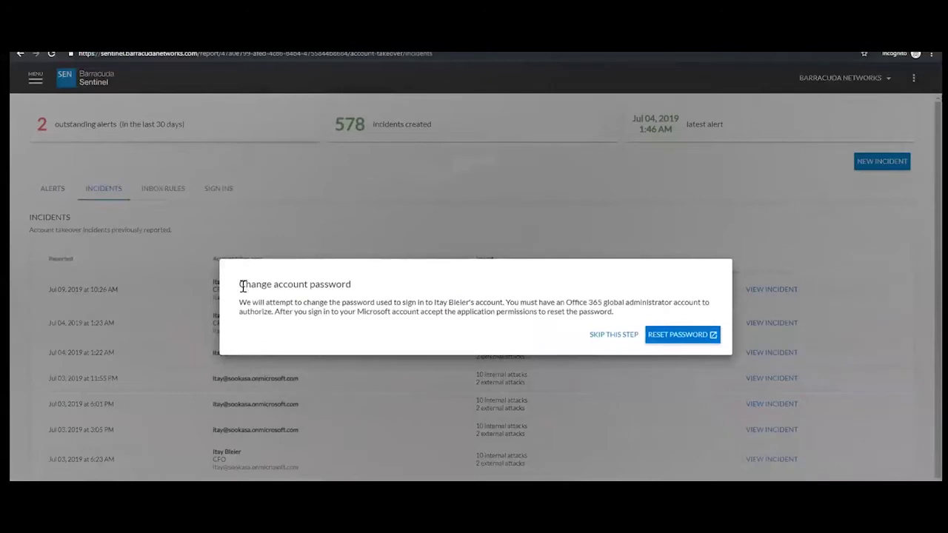
left_click(613, 337)
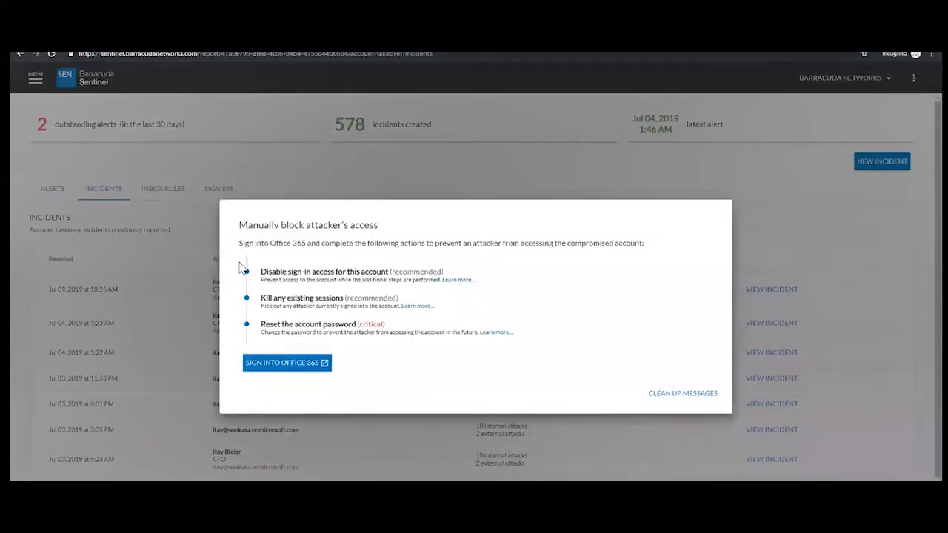
left_click_drag(259, 273, 526, 334)
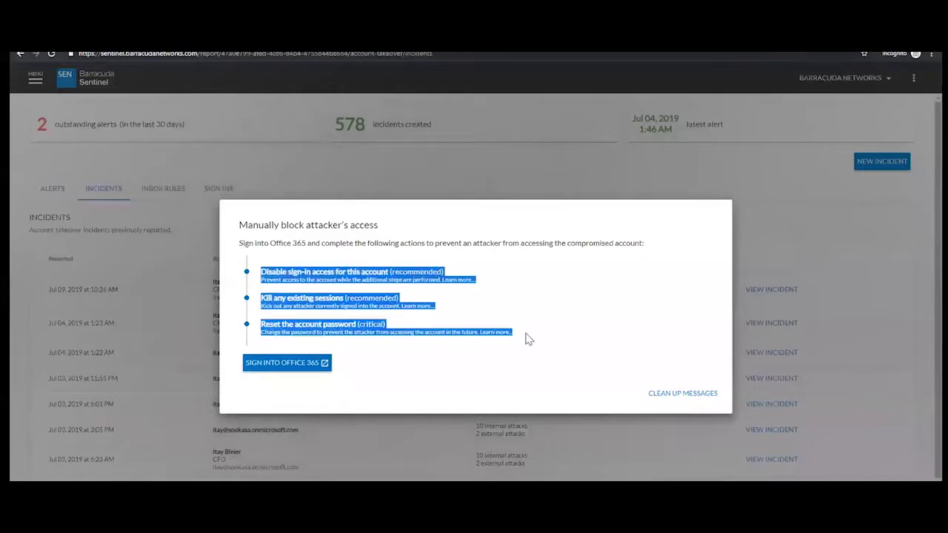
left_click(562, 394)
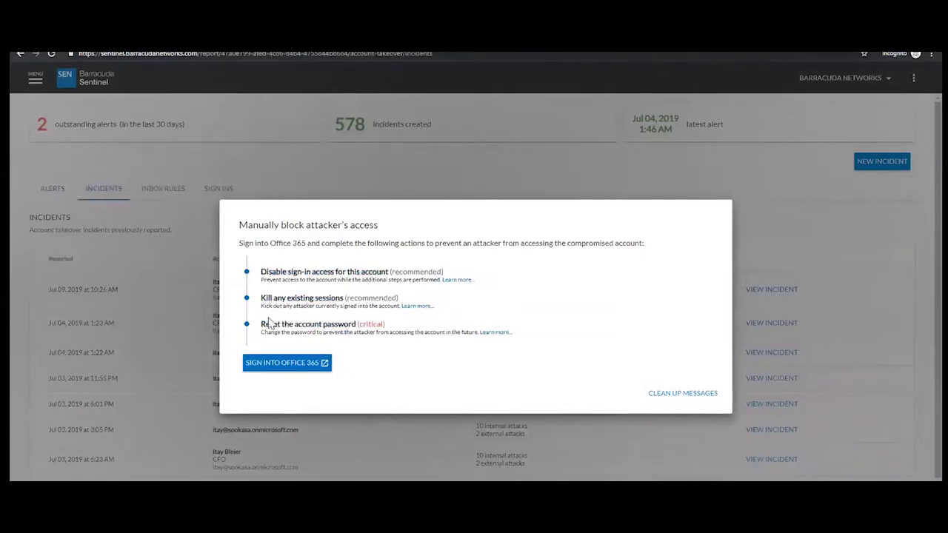
left_click(679, 400)
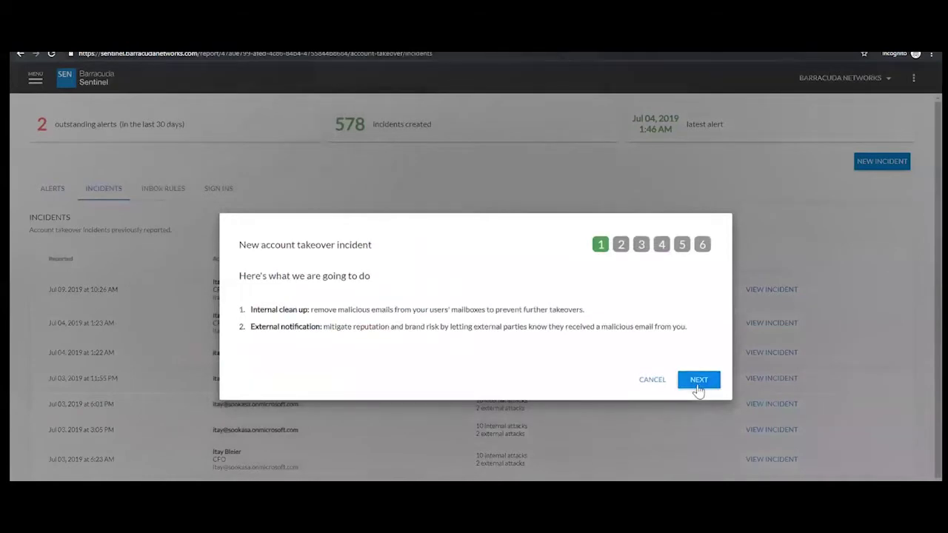
- Search the compromised account's emails from the last 1 month and confirm the DocuSign "Offer Holt-Anderson.pdf" messages as malicious
left_click(697, 385)
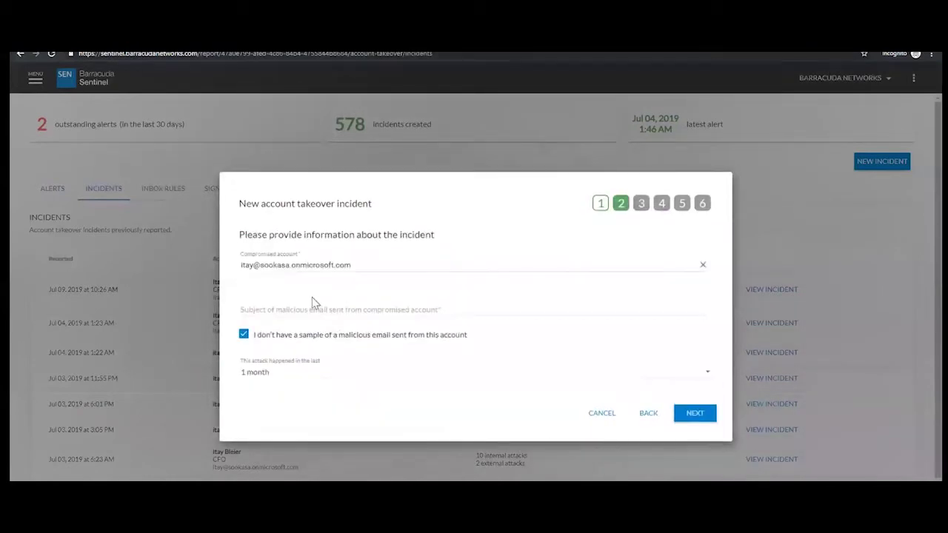
left_click(701, 419)
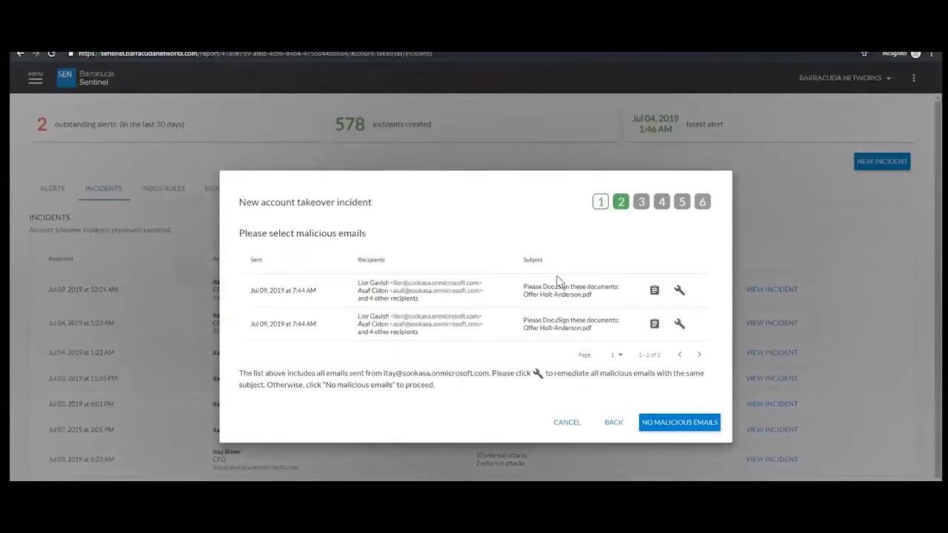
left_click_drag(542, 287, 619, 297)
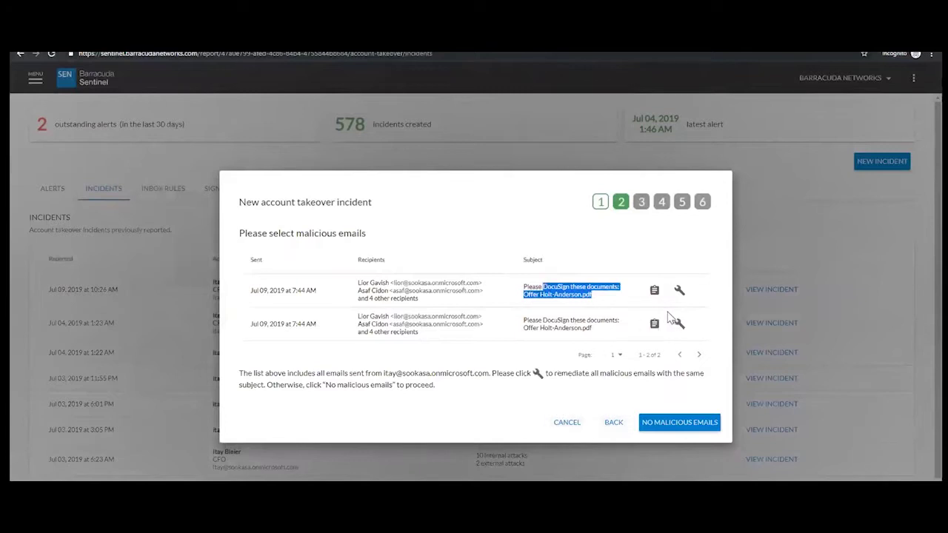
left_click(680, 292)
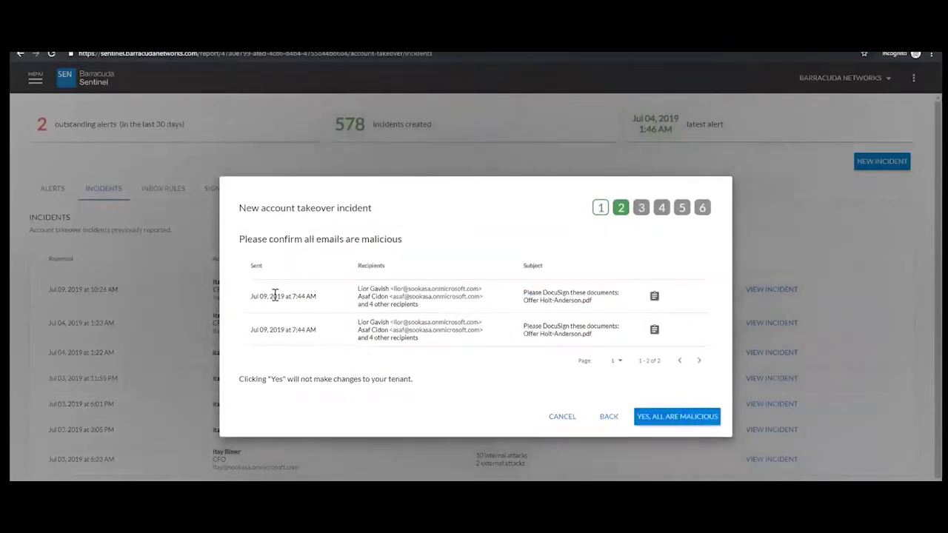
left_click(663, 417)
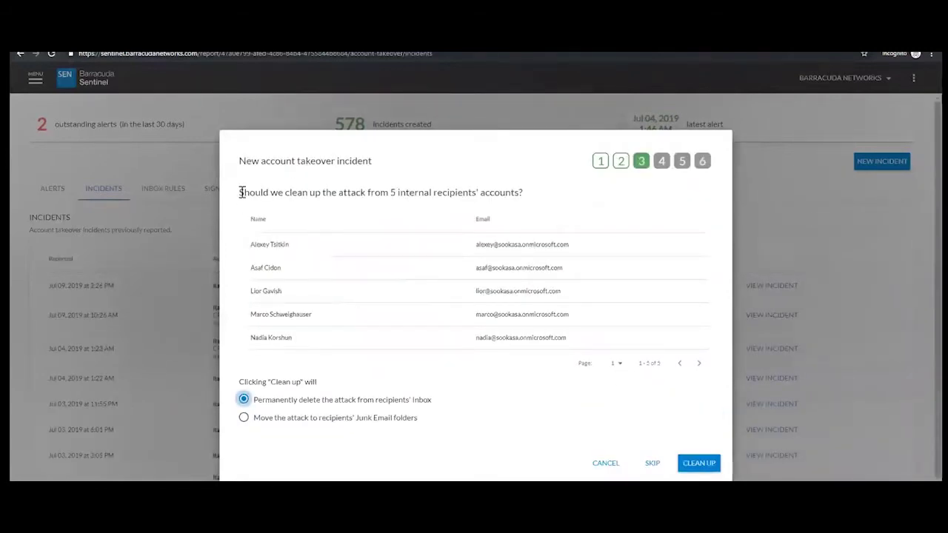
- Clean up the attack from the internal recipients' accounts by permanently deleting it from their Inbox
left_click_drag(241, 193, 529, 183)
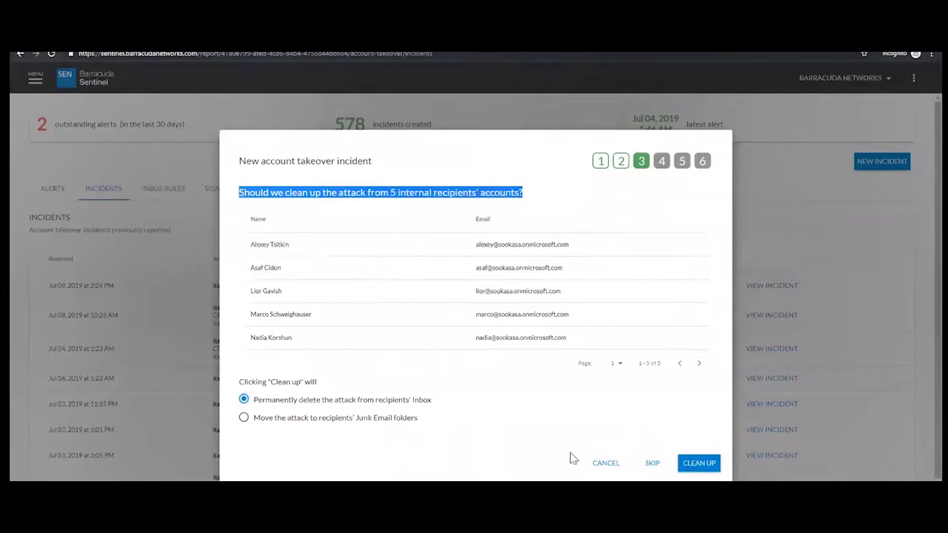
left_click(696, 468)
left_click(696, 471)
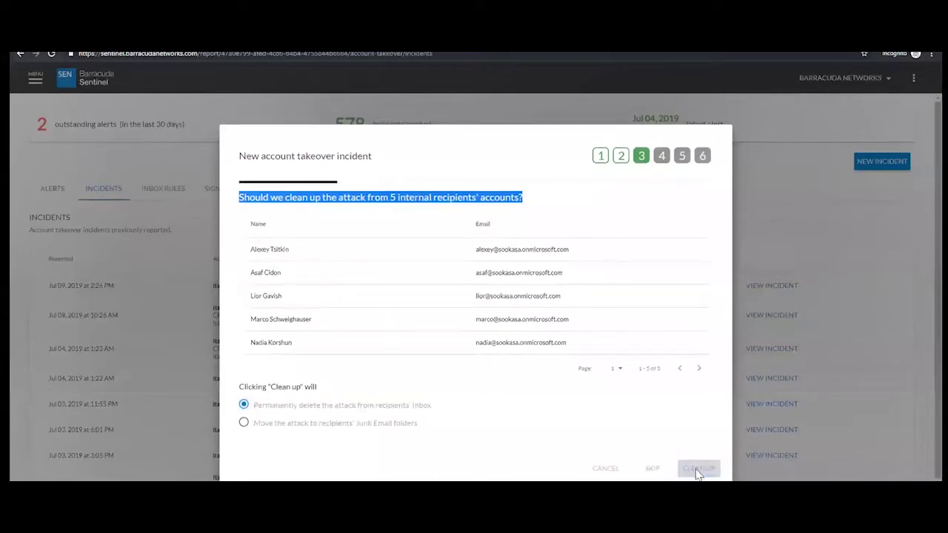
left_click(652, 465)
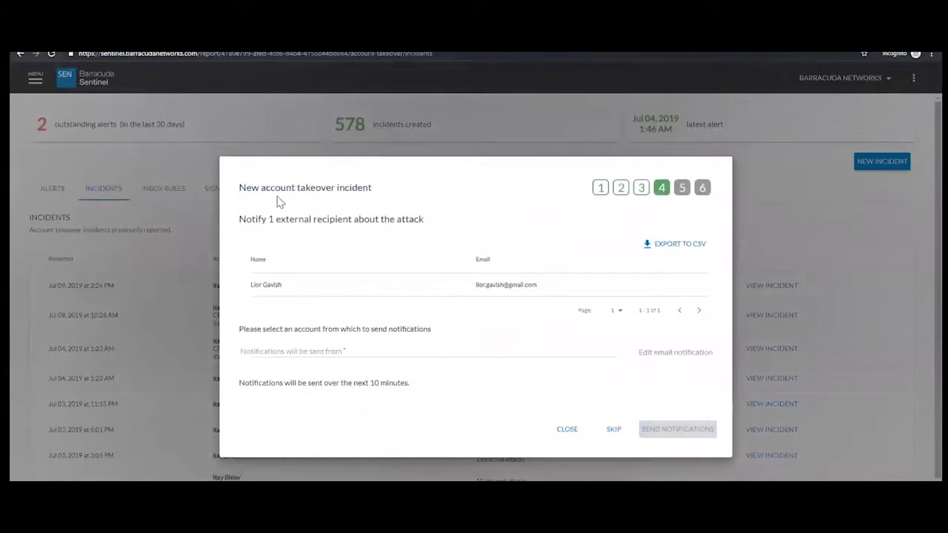
- Check the external recipient's email and choose the compromised account as the sender of the attack notifications
left_click_drag(474, 288, 561, 302)
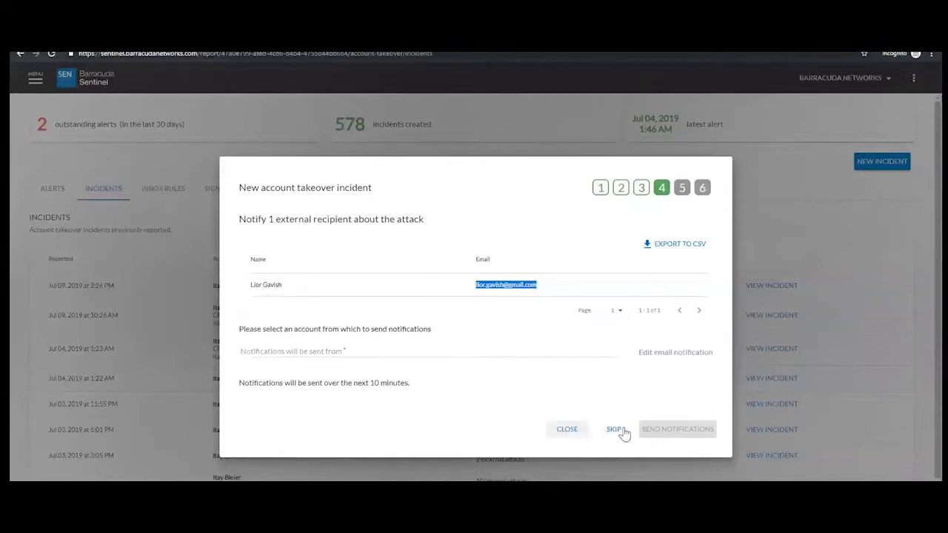
left_click(398, 347)
left_click(398, 346)
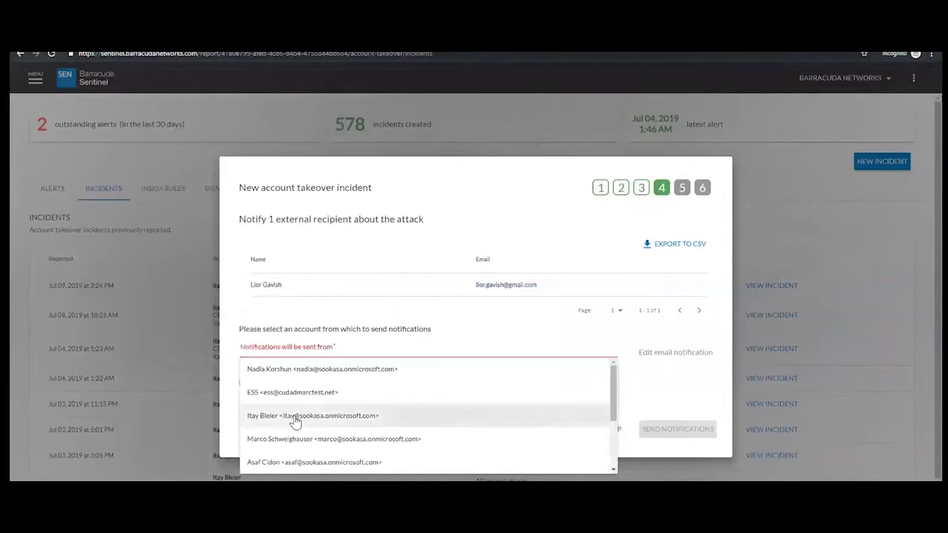
left_click(295, 420)
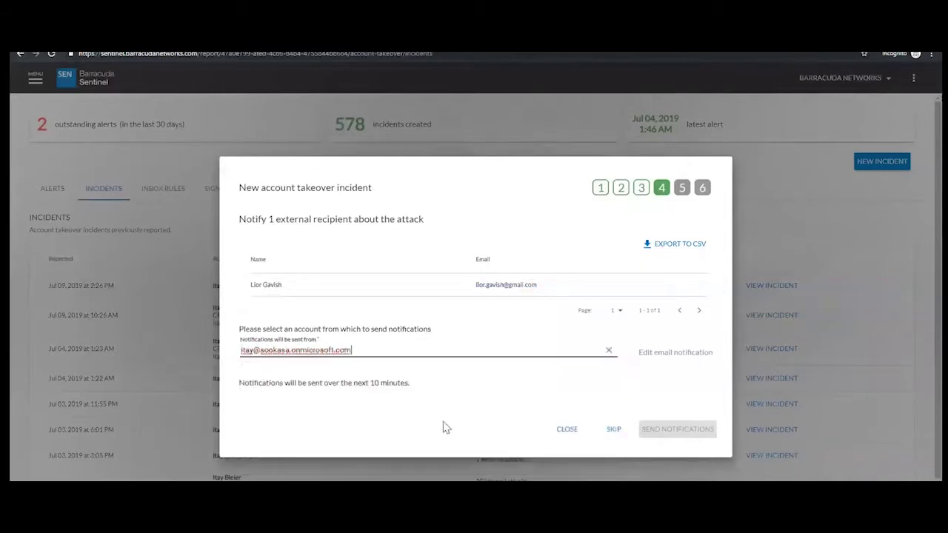
- Review the notification text for affected recipients, cancel its editing, and skip sending the notifications
left_click(669, 352)
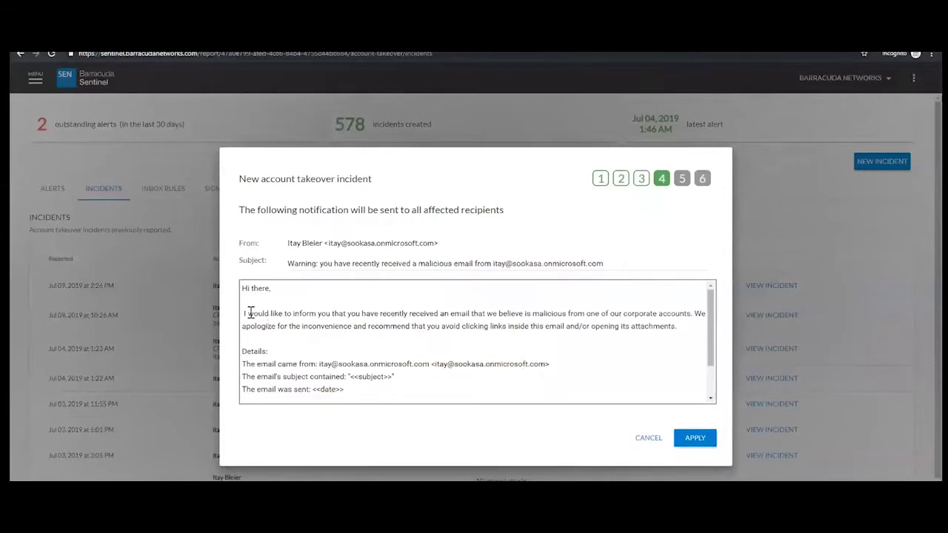
left_click_drag(356, 326, 701, 339)
scroll(585, 370, "down", 1)
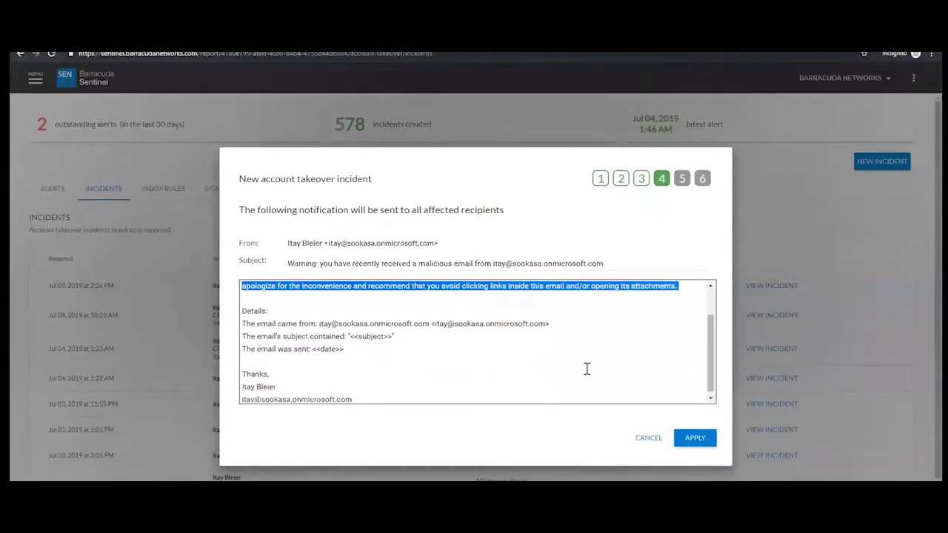
scroll(573, 375, "up", 3)
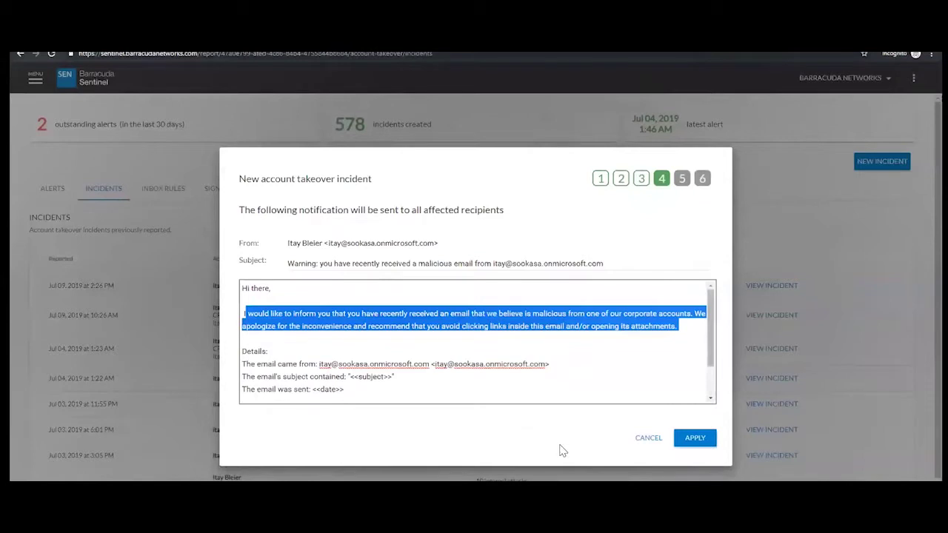
left_click(646, 443)
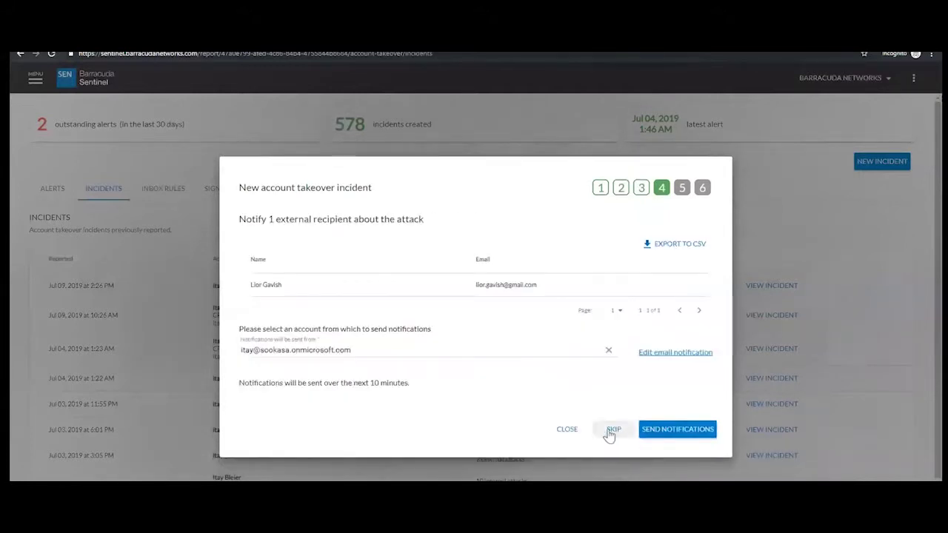
left_click(609, 434)
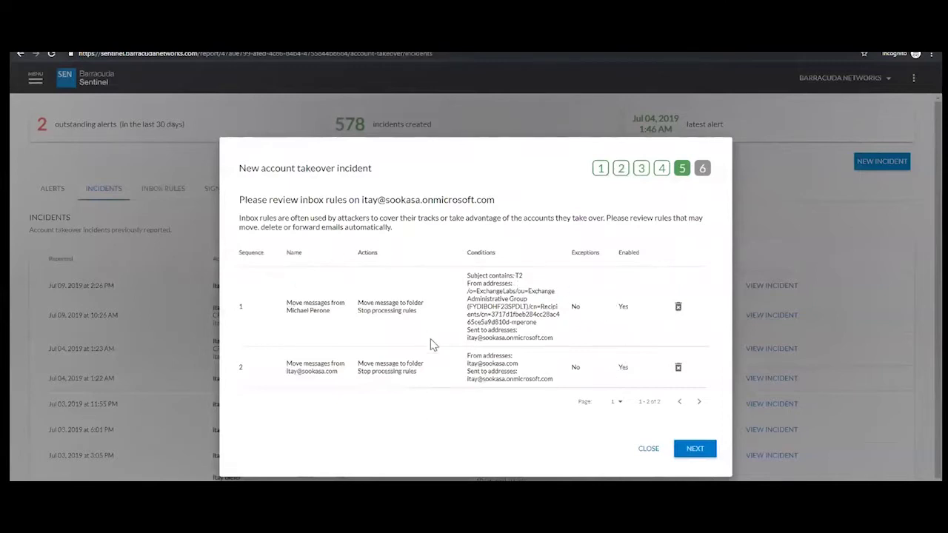
- Proceed past the compromised account's inbox rules to the final page, return to the rules, and close the takeover incident
left_click(691, 450)
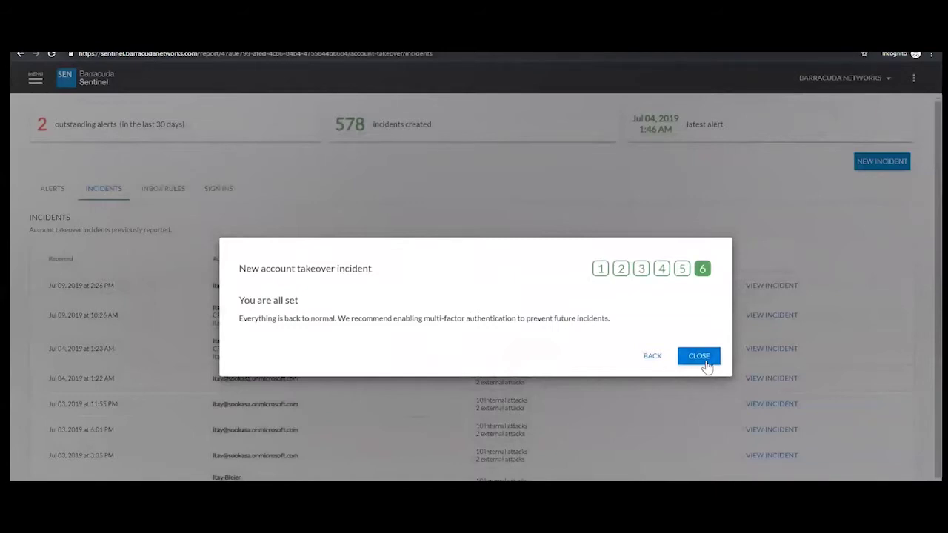
left_click(650, 357)
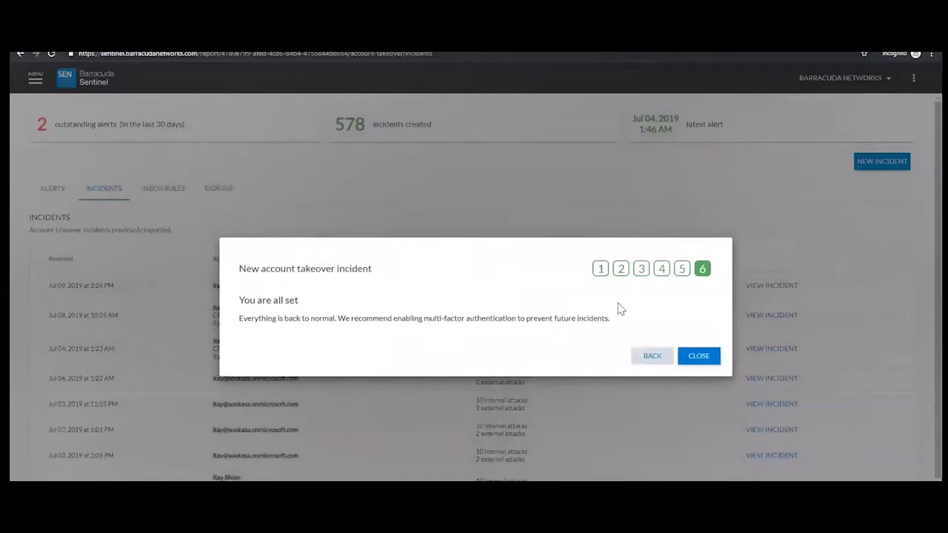
left_click(644, 450)
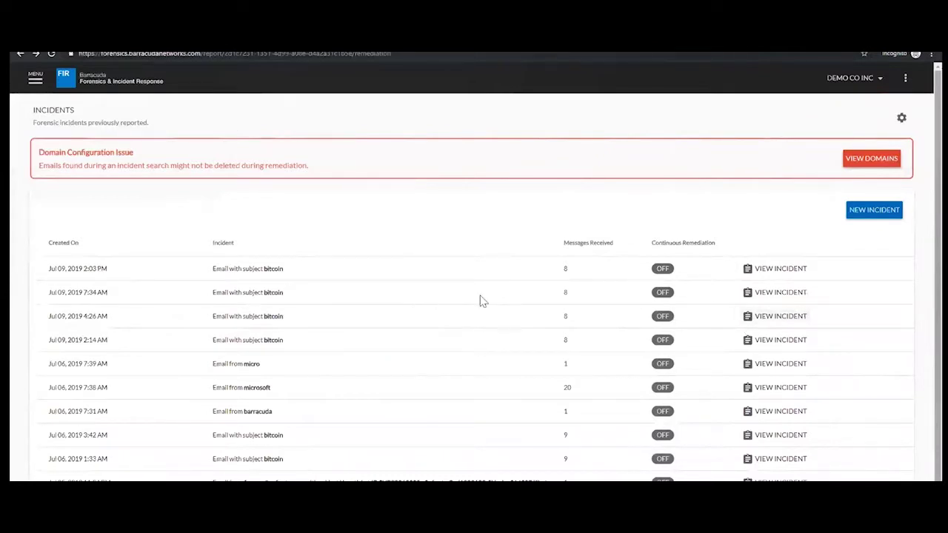
- Start a new incident in Barracuda Forensics & Incident Response and look over its sender and attachment search fields
left_click(872, 213)
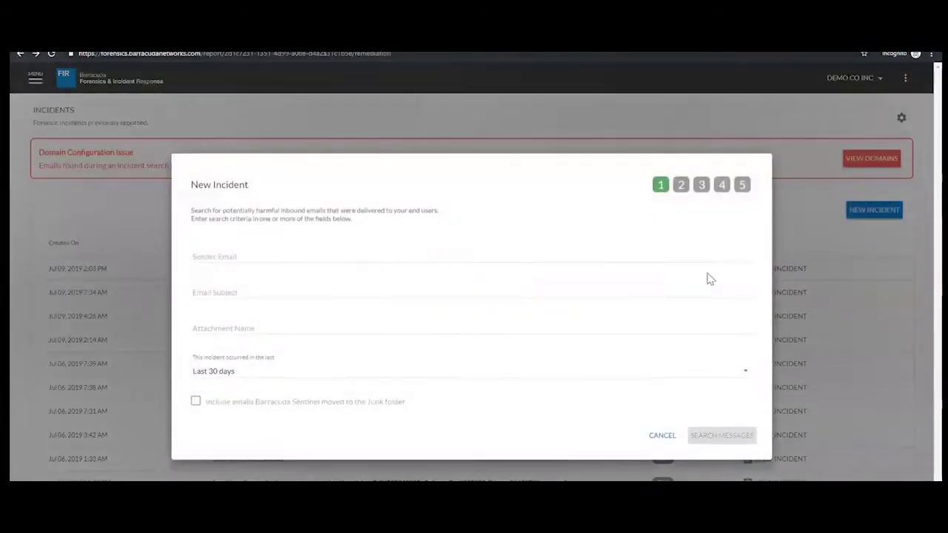
left_click(320, 256)
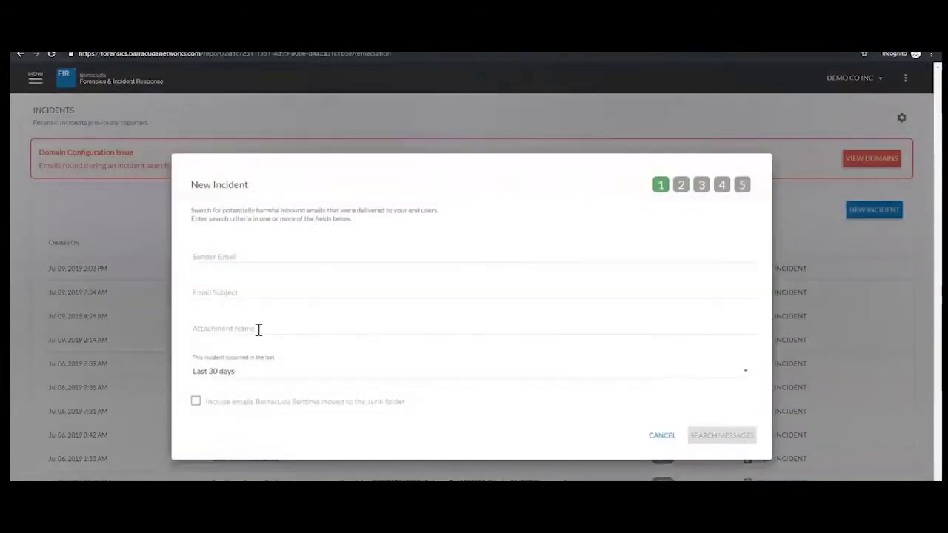
left_click(259, 329)
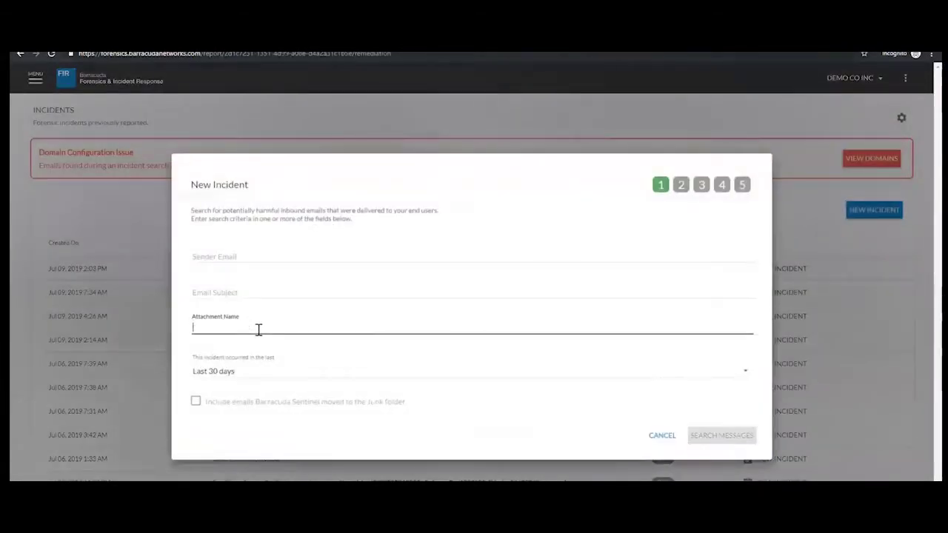
- Try to search the last 30 days for emails with the subject bitcon, and clear the subject
left_click(225, 284)
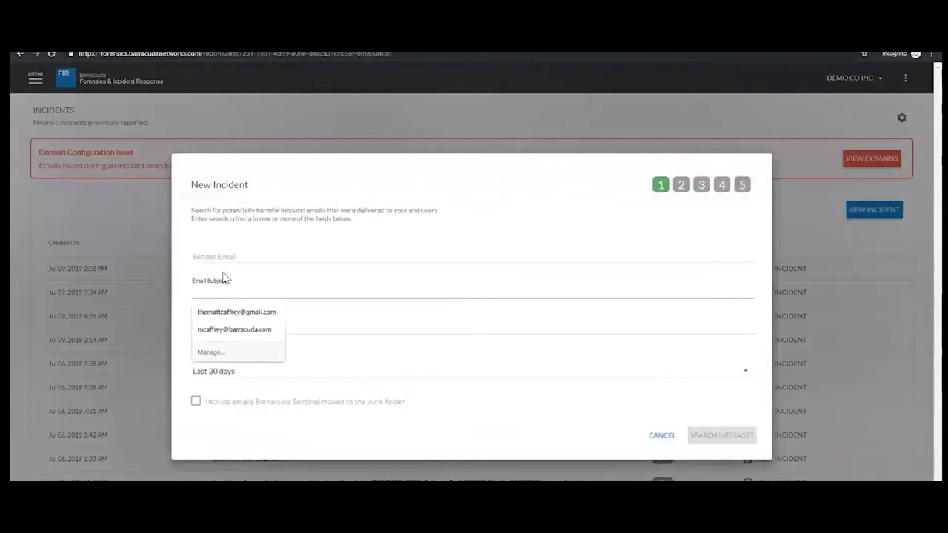
type("be")
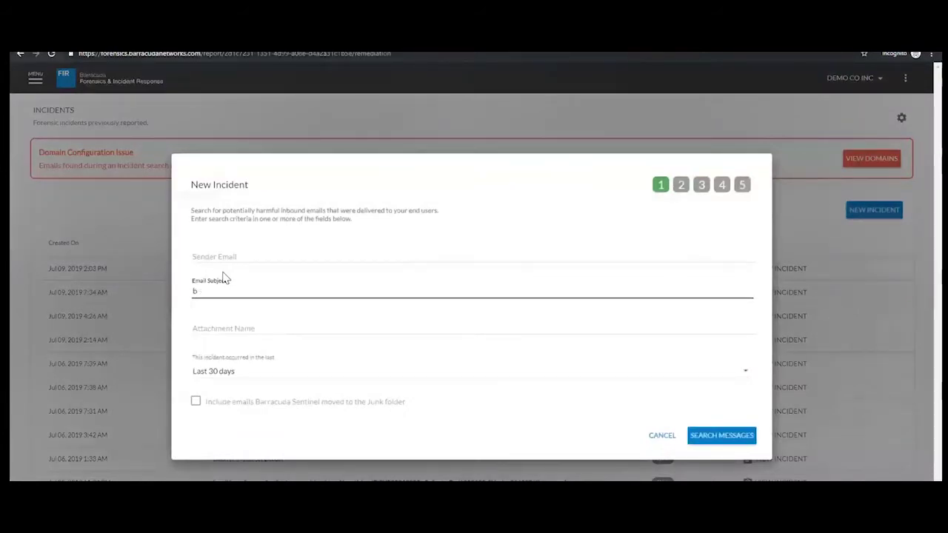
key("Return")
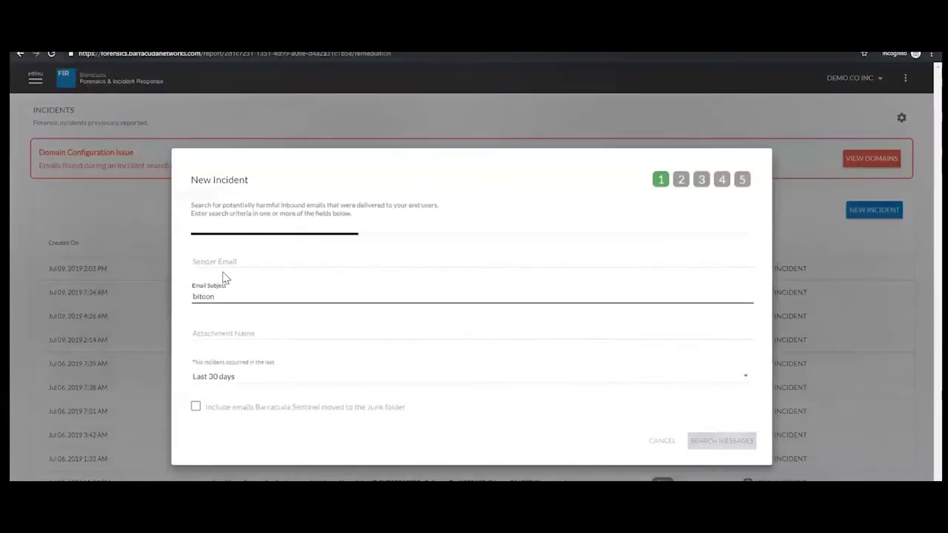
left_click_drag(165, 296, 226, 307)
left_click(228, 297)
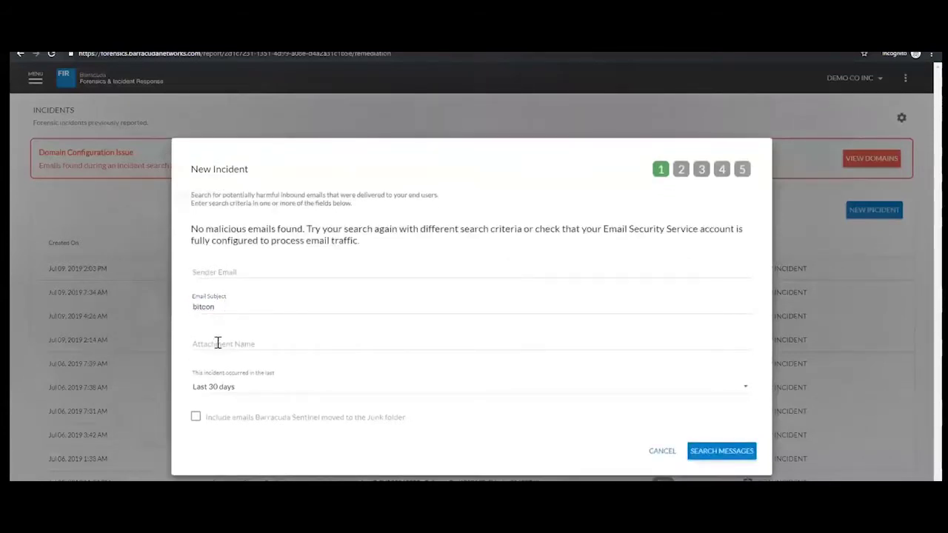
left_click_drag(213, 306, 102, 300)
key("BackSpace")
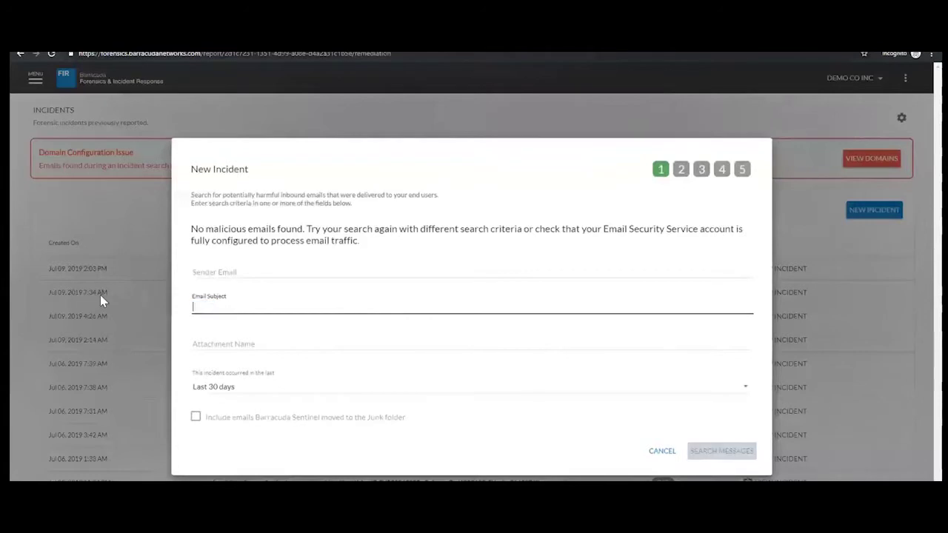
- Search the last 30 days of inbound messages for emails with the subject micro
left_click(252, 272)
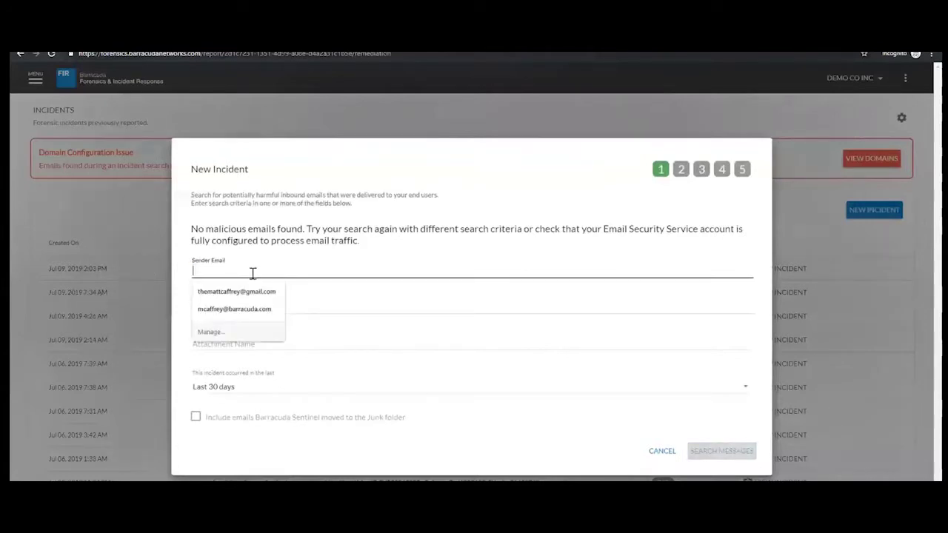
left_click(307, 344)
left_click(326, 310)
type("micro")
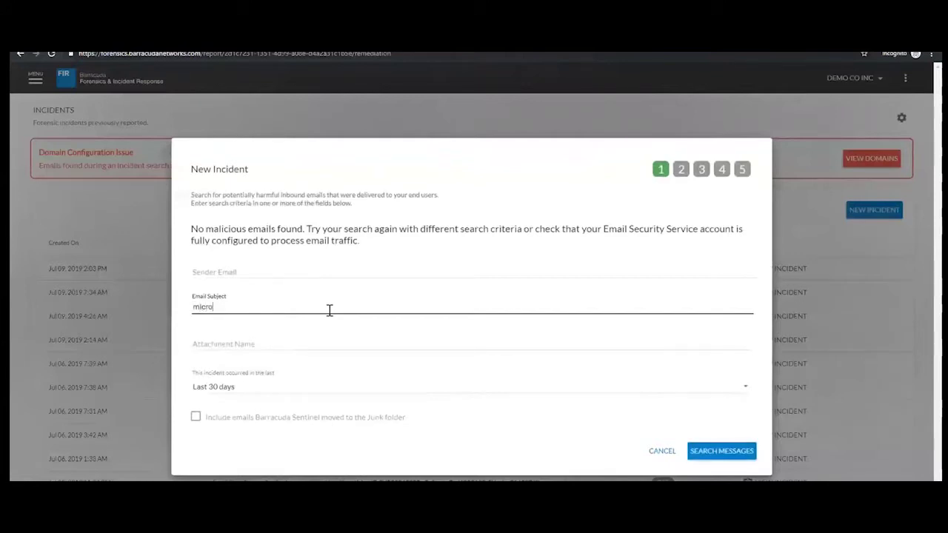
key("Return")
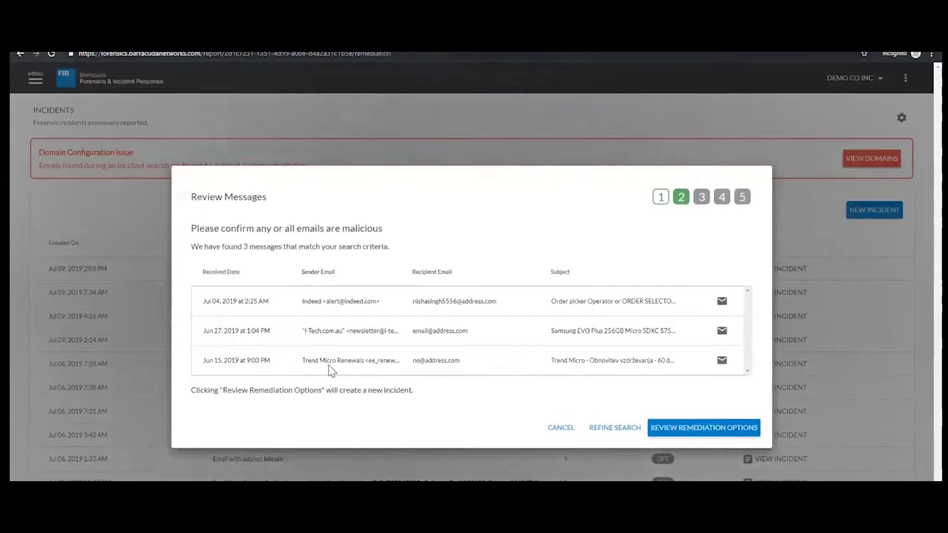
- Create the incident from the matching messages, review the recipients' warning email without applying edits, and proceed to the policy options
left_click(689, 430)
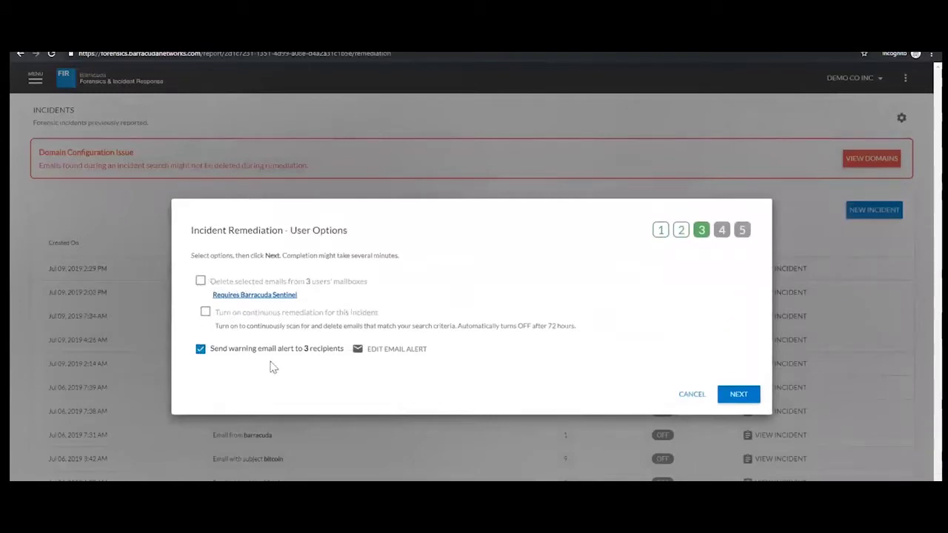
left_click(394, 355)
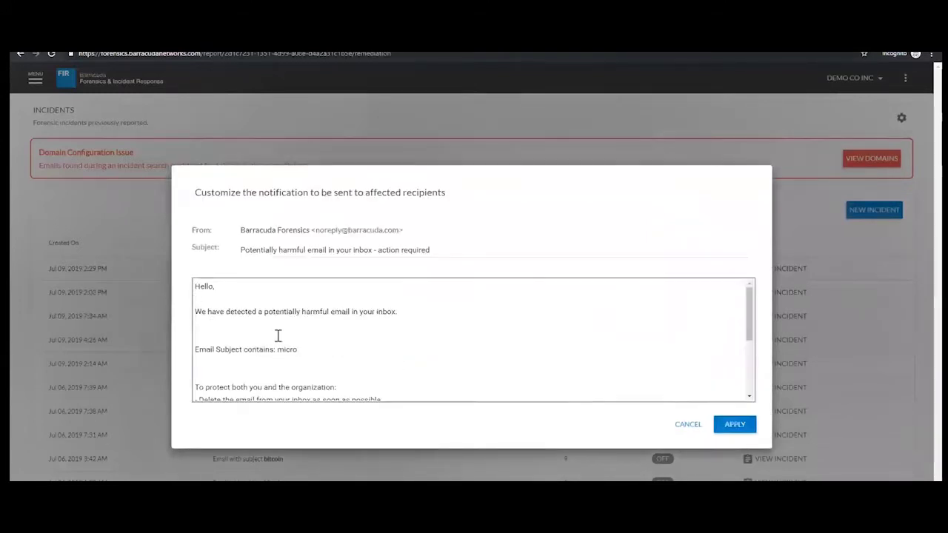
key("ctrl+a")
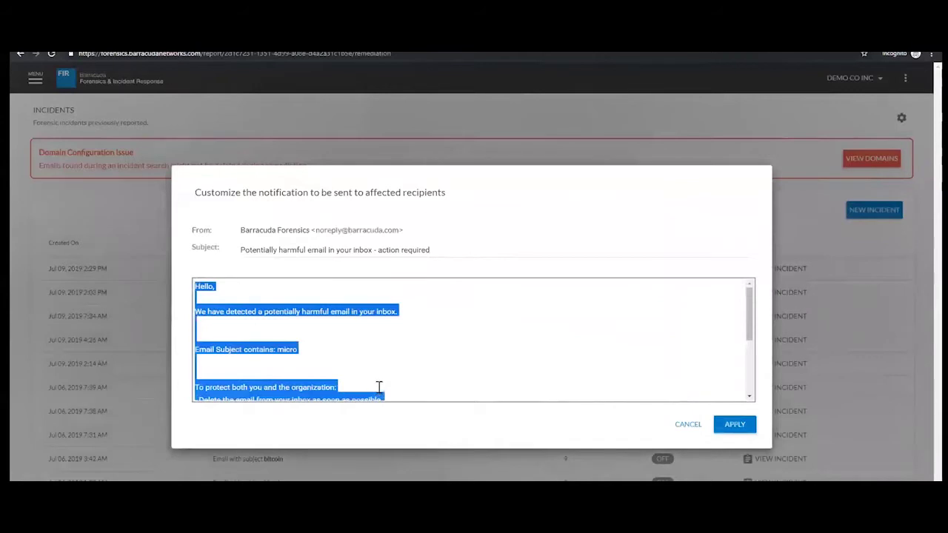
left_click(685, 425)
left_click(747, 394)
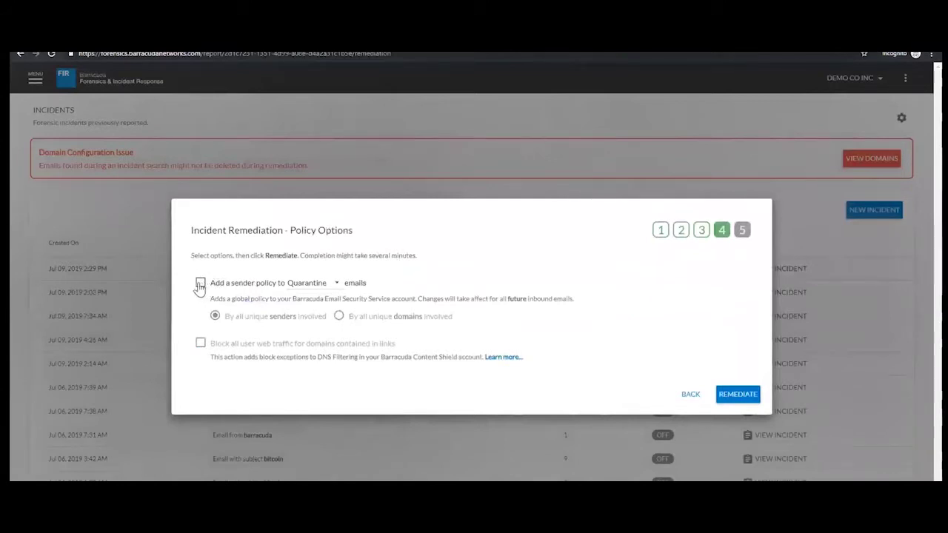
- Enable a sender policy to quarantine emails by all unique senders, review the policy actions, and cancel the remediation without applying it
left_click(200, 284)
left_click(306, 286)
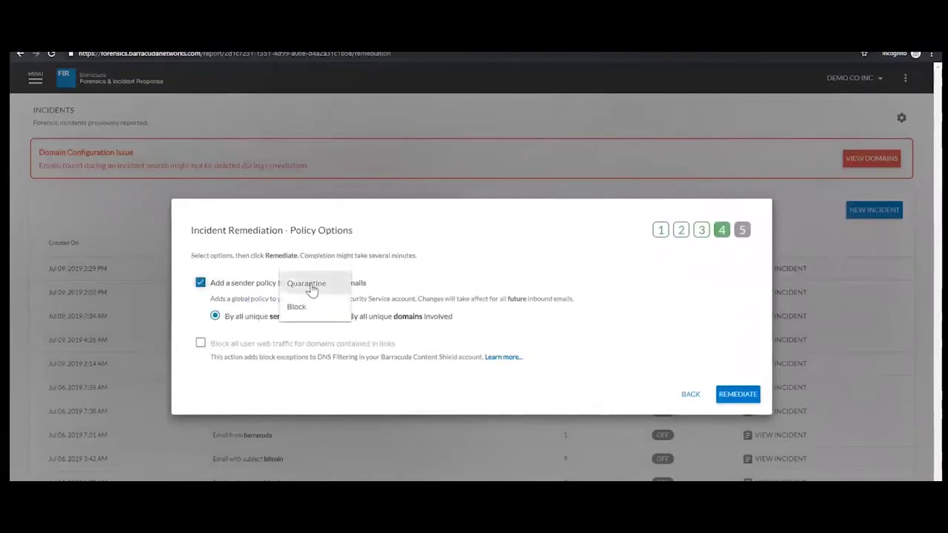
left_click(250, 255)
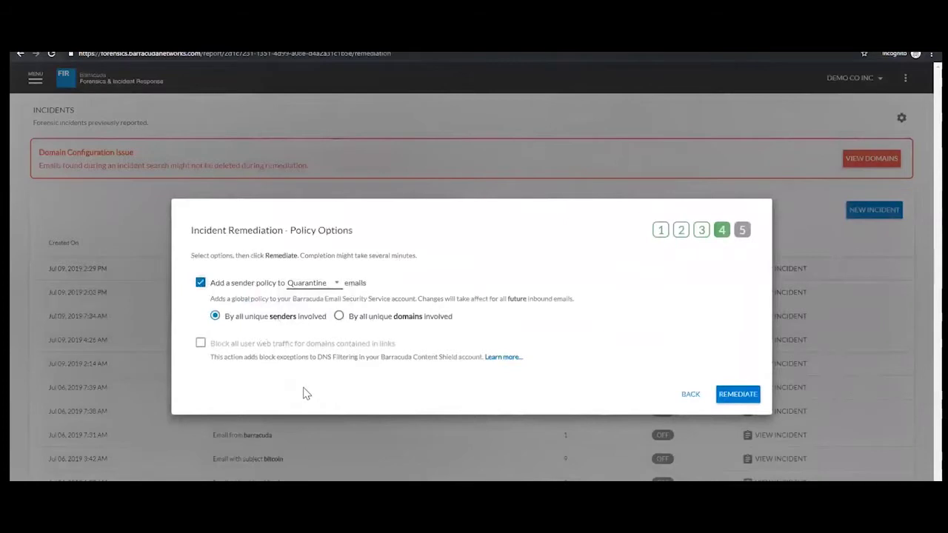
left_click(686, 397)
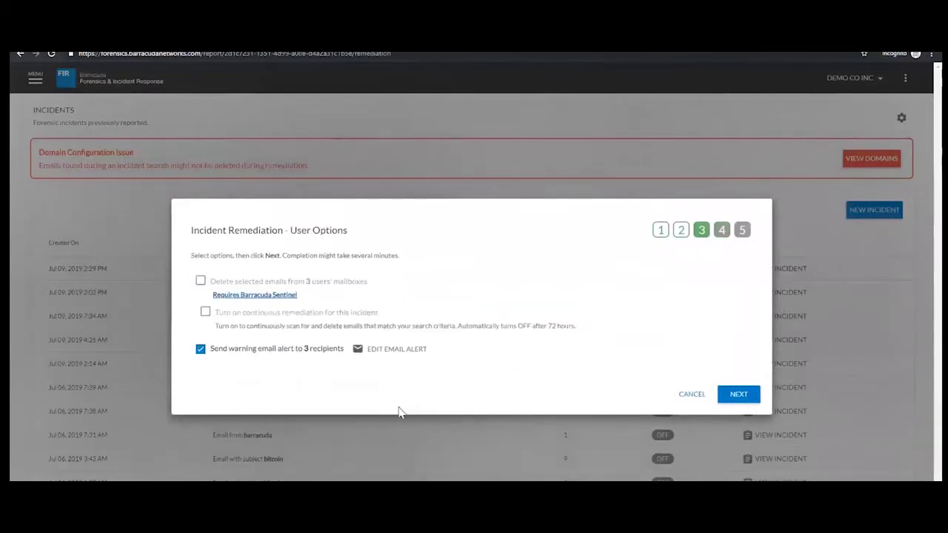
left_click(691, 394)
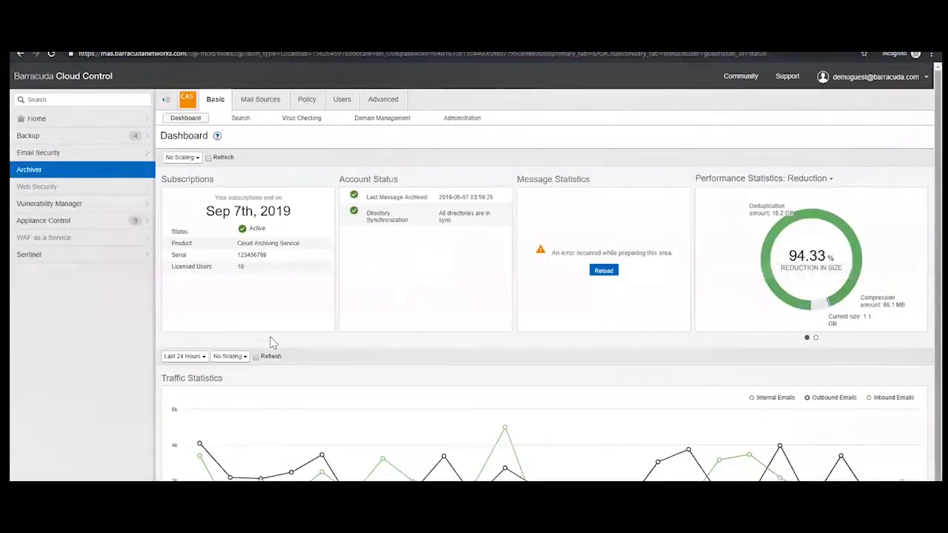
- Look over the Cloud Archiving Service dashboard's traffic statistics and open the archiver's mail sources
mouse_move(502, 431)
mouse_move(322, 432)
left_click(268, 101)
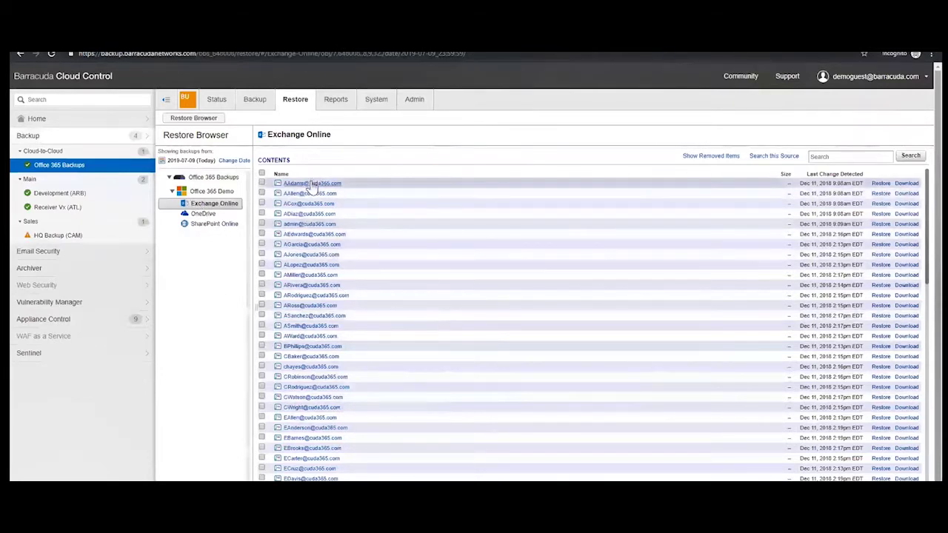
- Select the first mailbox in the Office 365 Exchange Online backup and open its contents
left_click(262, 182)
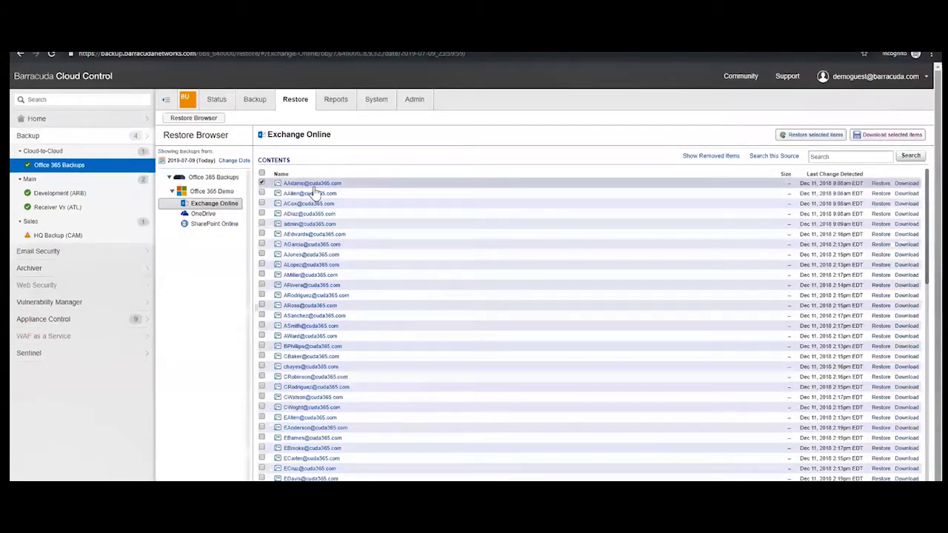
left_click(311, 185)
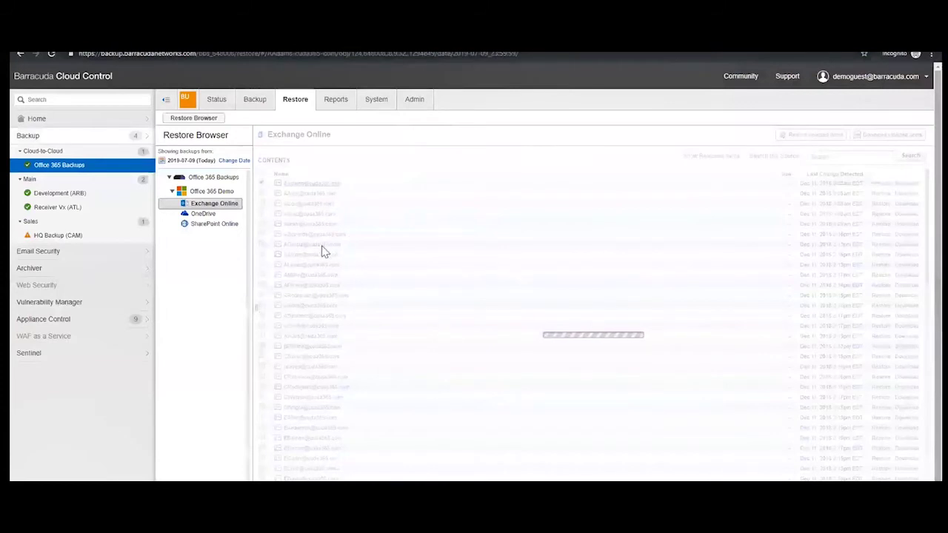